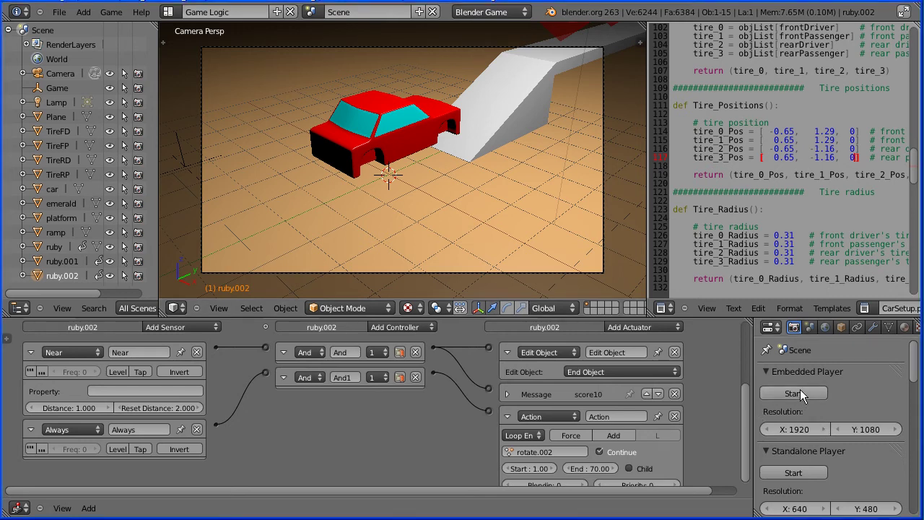
Play the game in the viewport, driving the car forward up the ramp through the rubies, and exit.
key(Up)
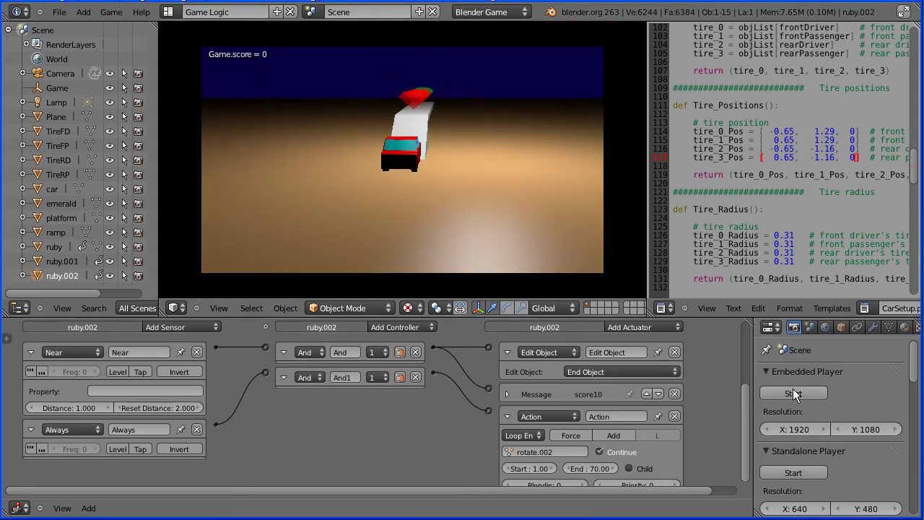
key(Up)
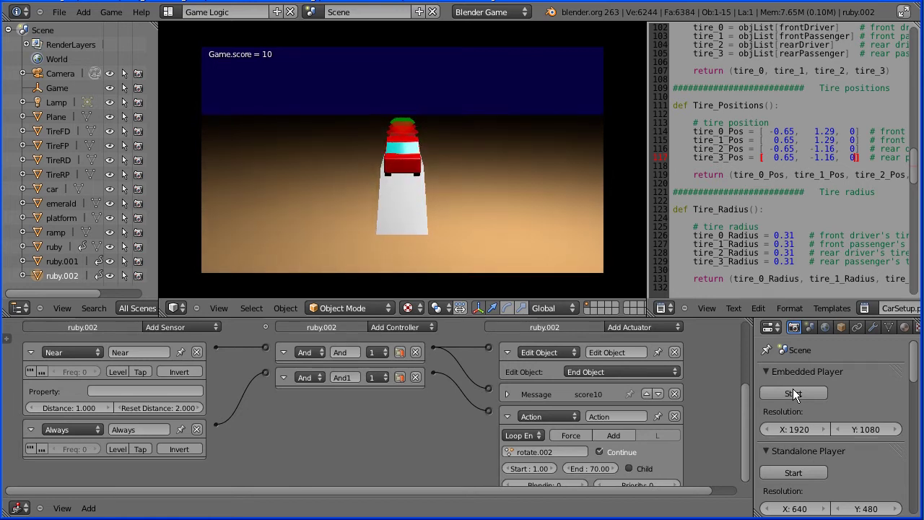
key(Up)
key(Up)
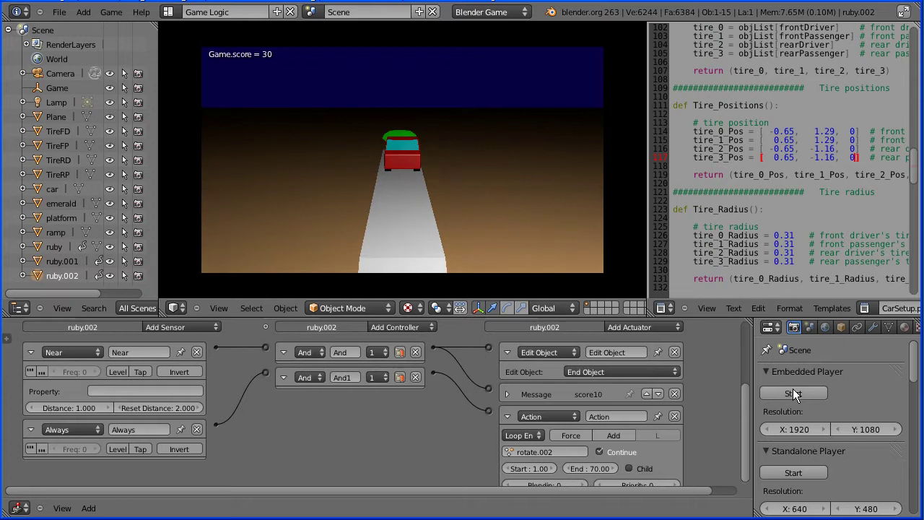
key(Up)
key(Escape)
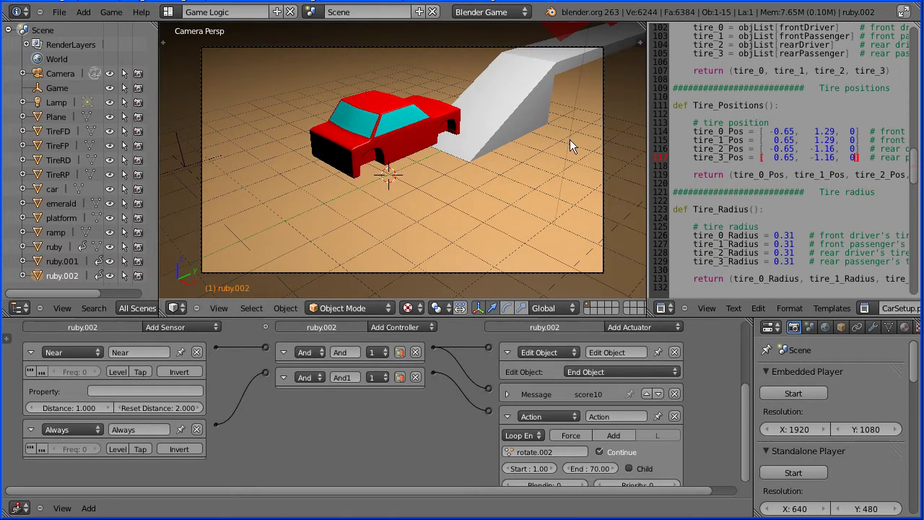
Open the recent file cameraTut12.blend.
click(65, 11)
mouse_move(121, 55)
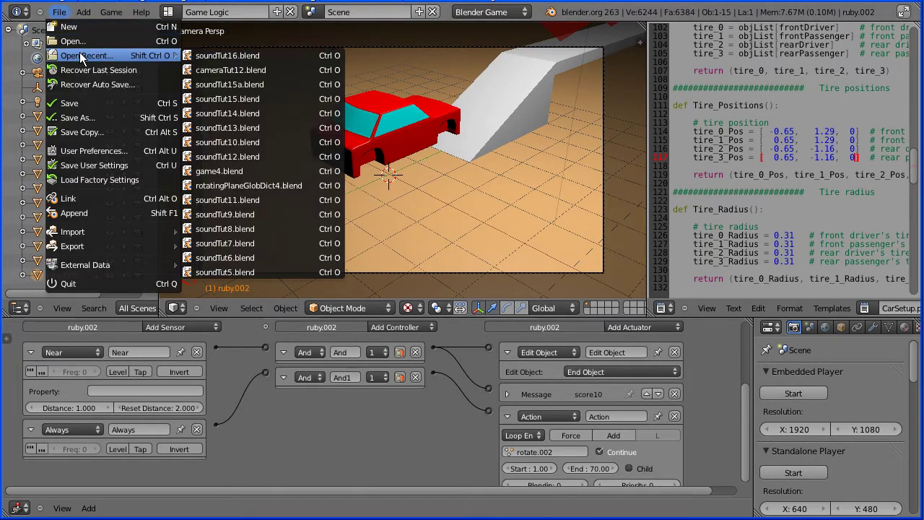
click(239, 70)
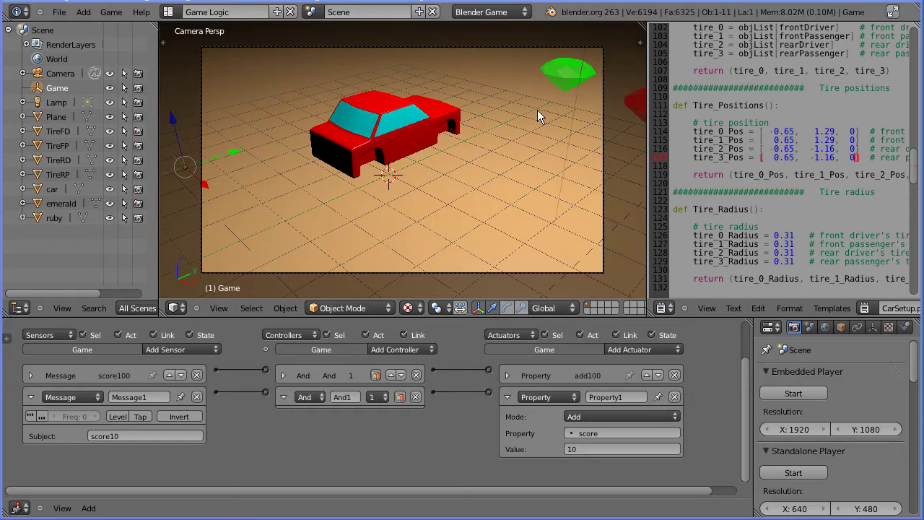
Examine the emerald's logic bricks and the Game empty's expanded score100 message sensor.
right_click(570, 82)
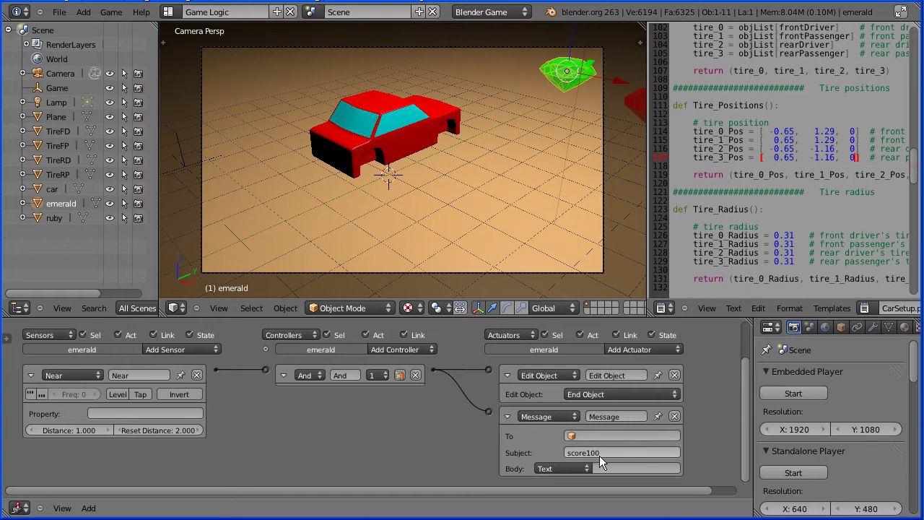
click(662, 352)
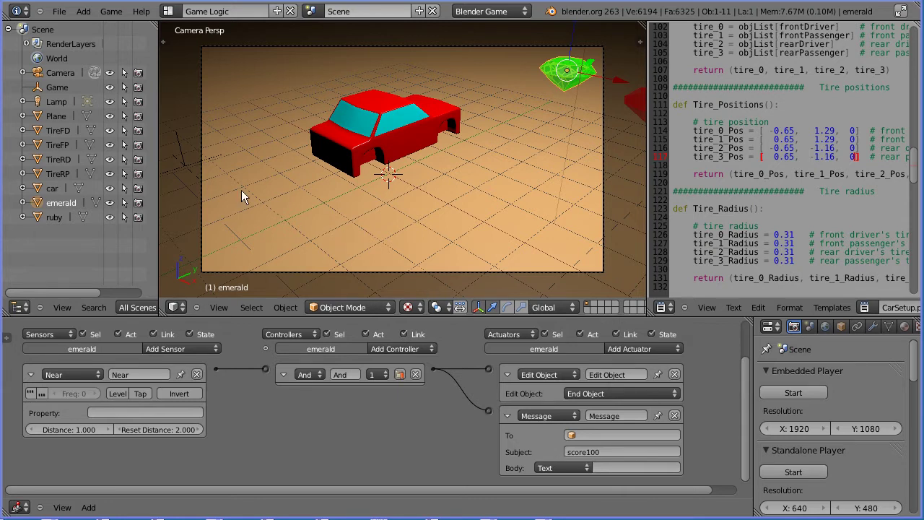
right_click(186, 166)
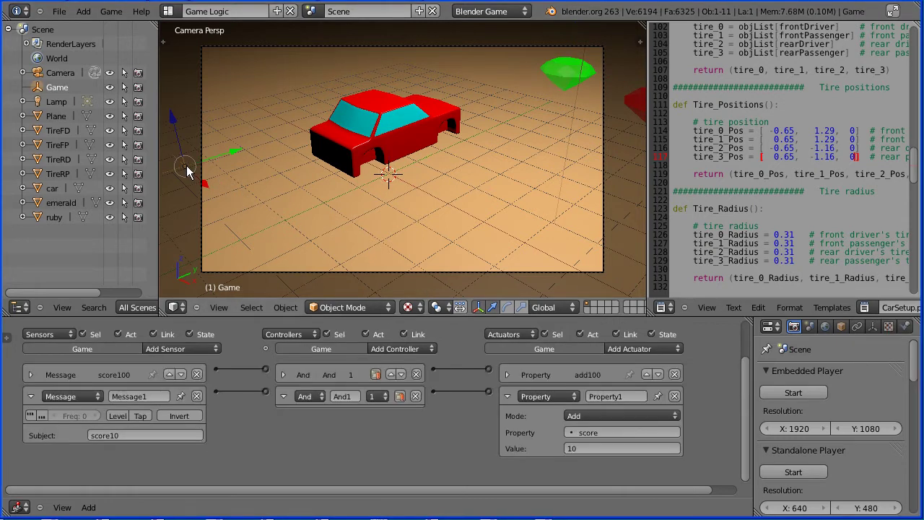
click(31, 373)
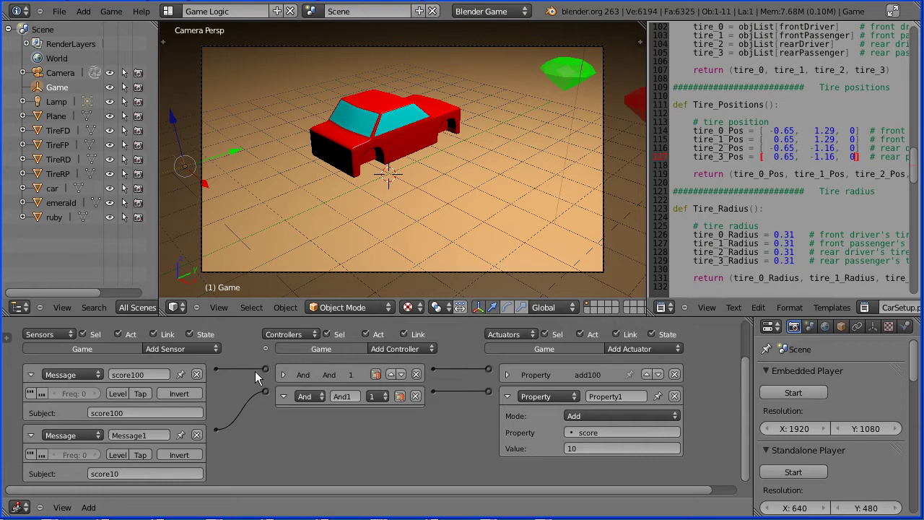
Add a Sound actuator to the Game empty, and rename its expanded Property actuator add10 and collapse it.
click(648, 346)
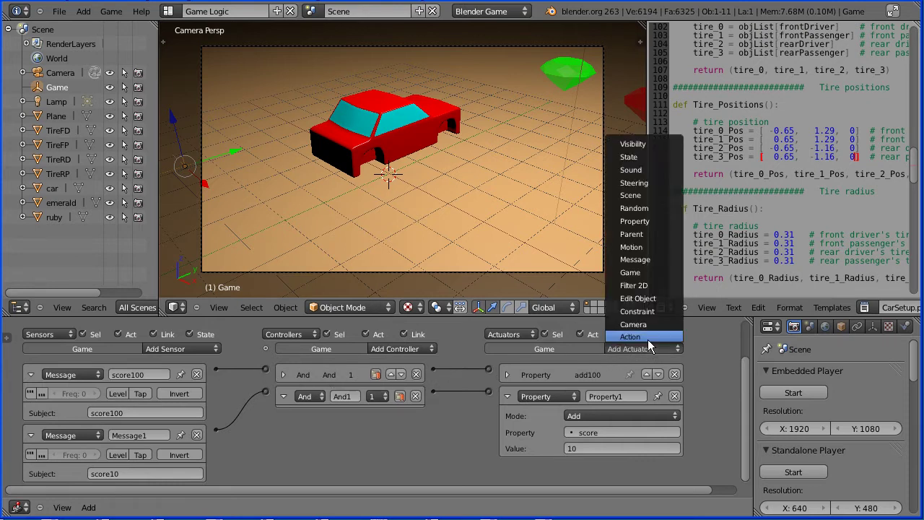
click(672, 170)
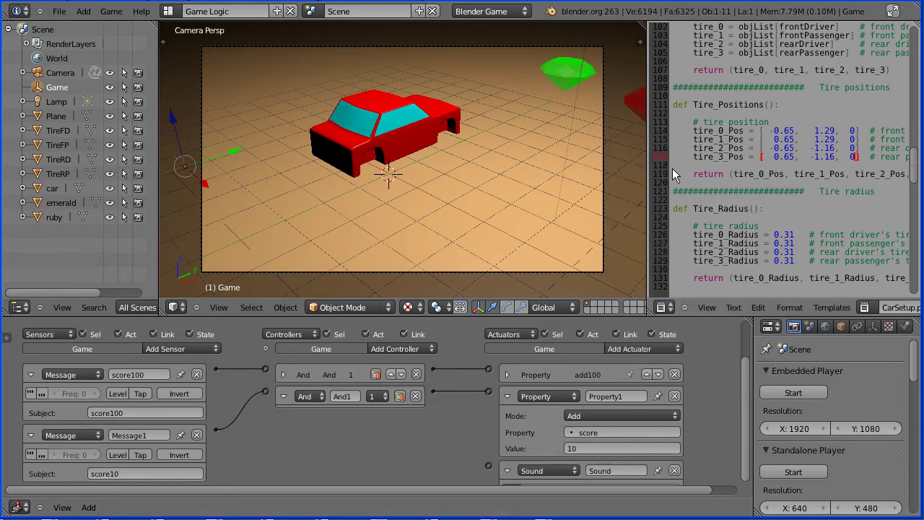
click(617, 395)
text(add10)
key(Return)
click(507, 397)
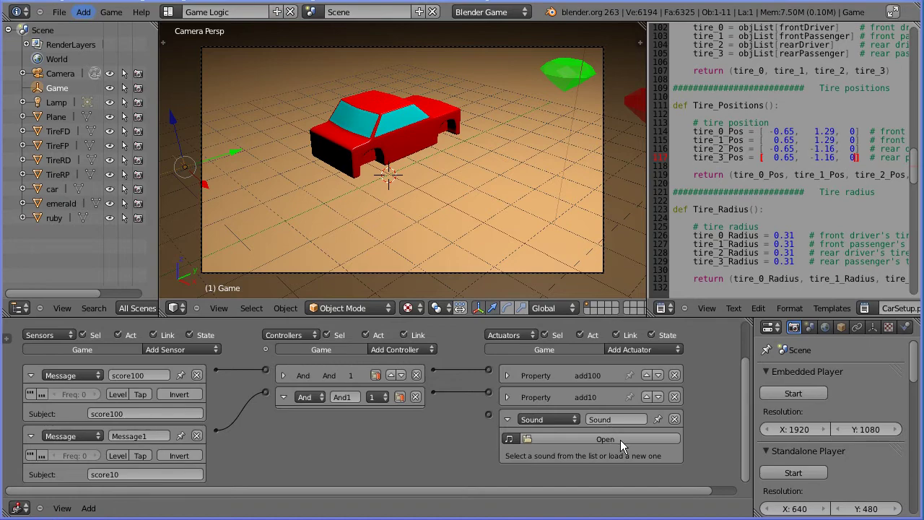
Load CASHREG.WAV from the general subfolder of sound effects into the new Sound actuator.
click(620, 439)
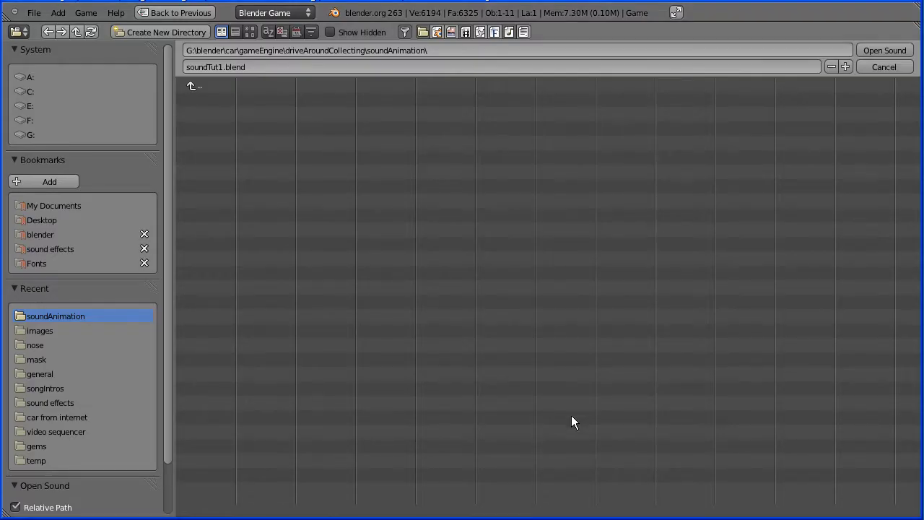
click(37, 249)
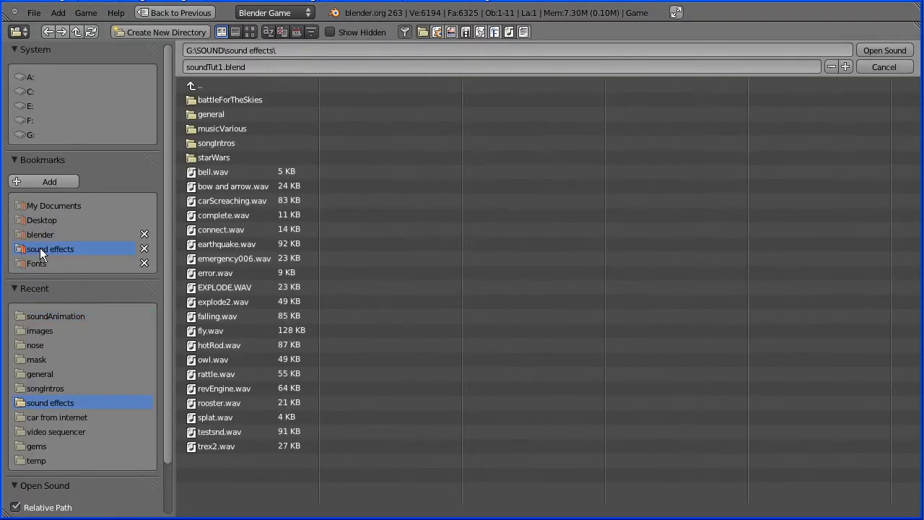
click(218, 109)
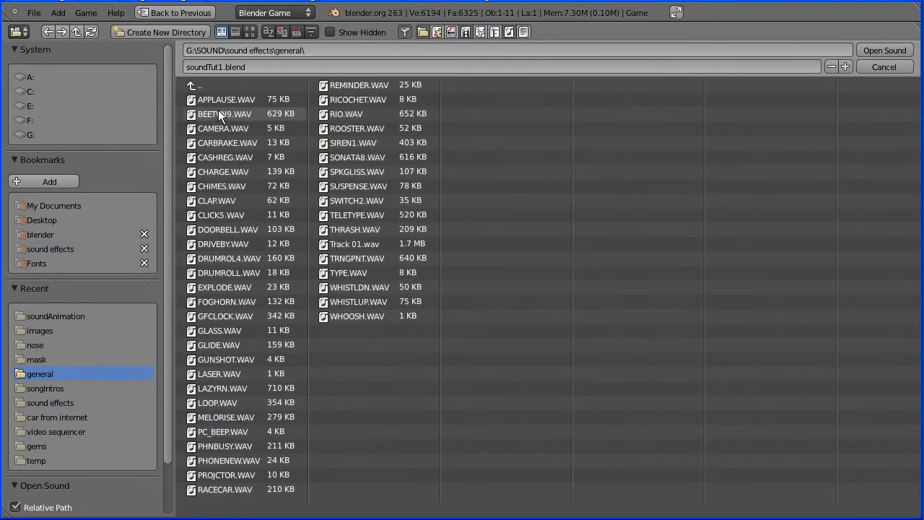
click(255, 157)
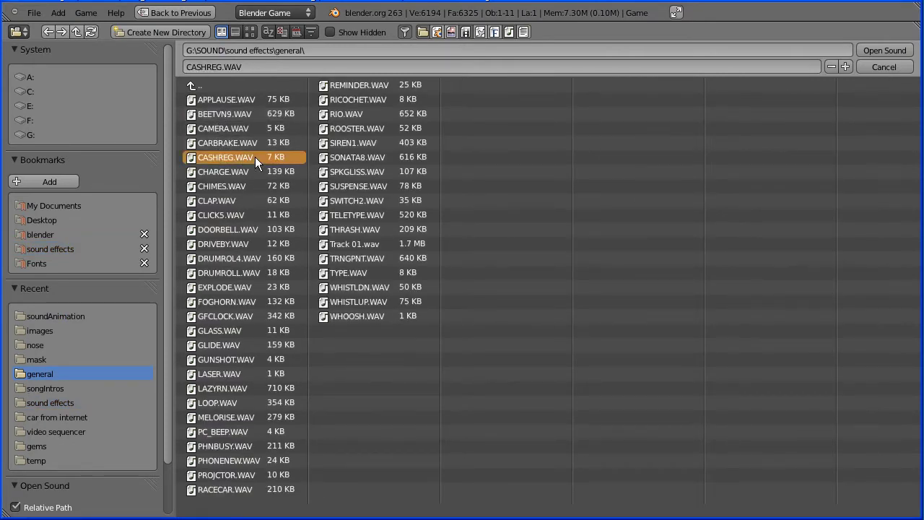
click(892, 50)
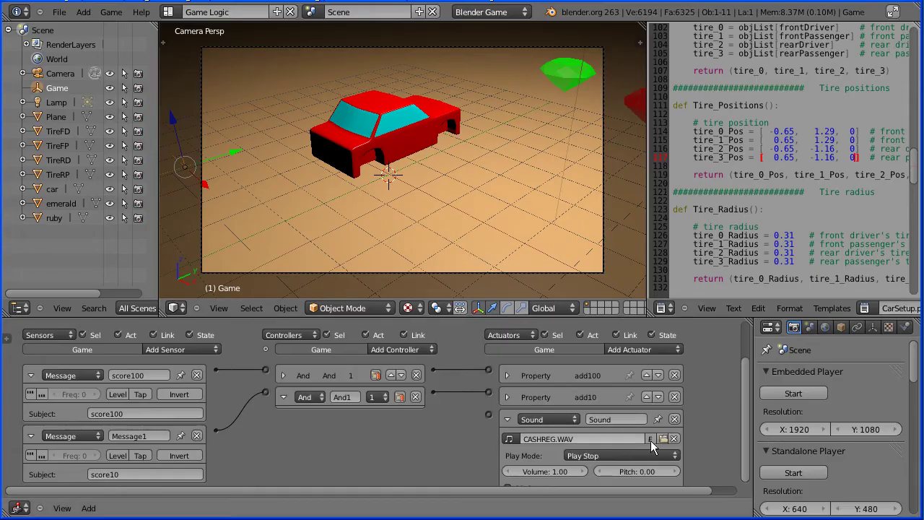
Set the cash register sound's play mode to Play End and connect the score100 And controller to it.
drag(749, 414, 749, 471)
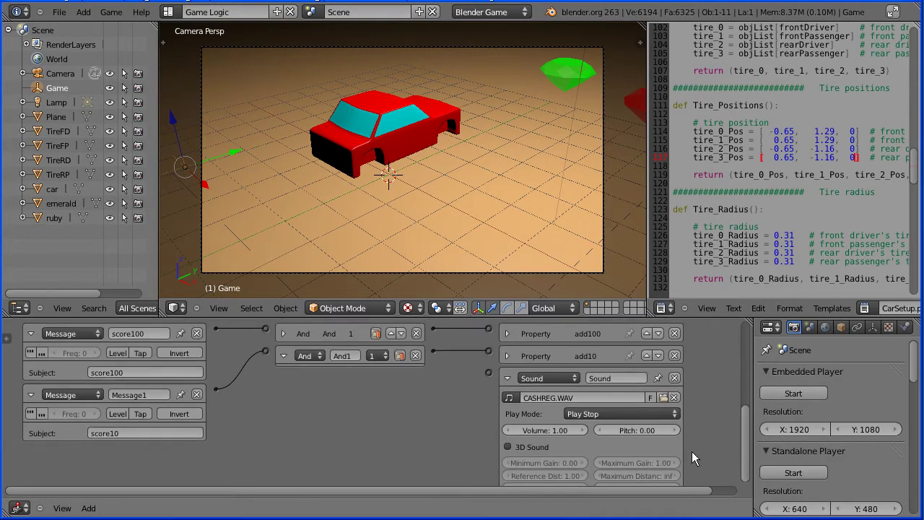
click(632, 418)
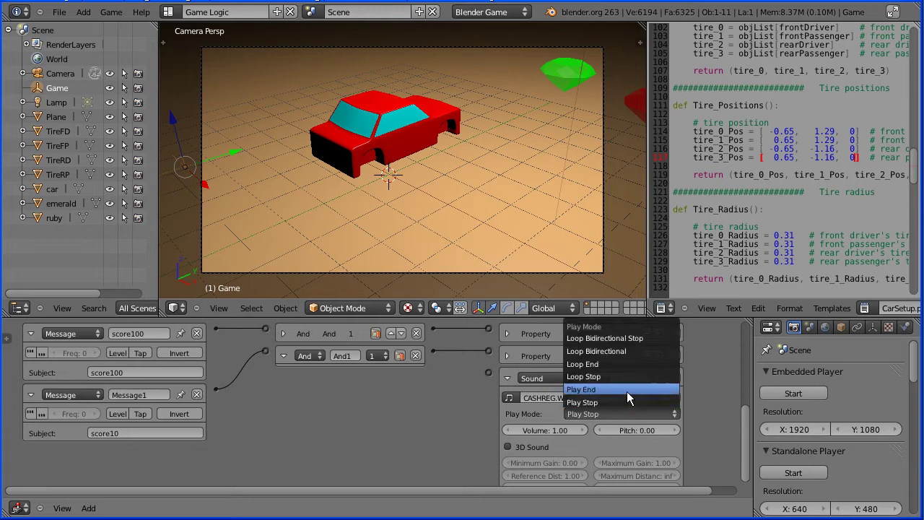
click(627, 392)
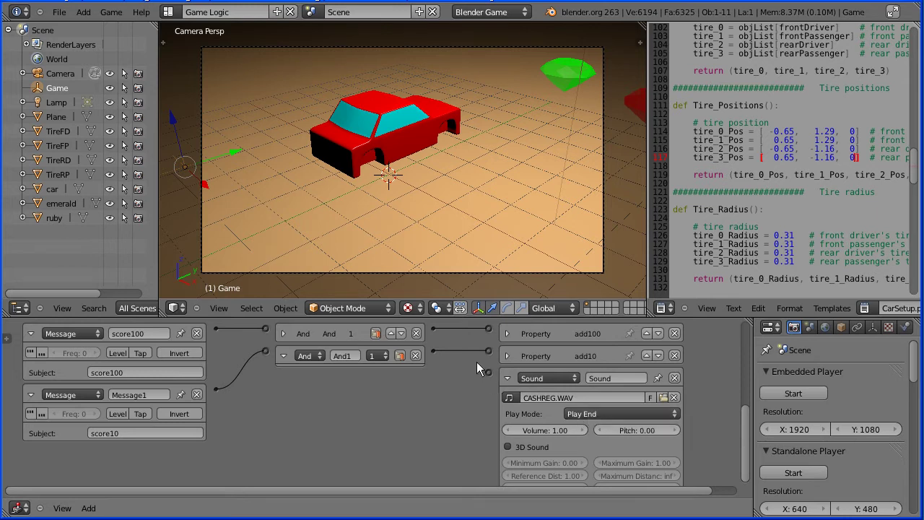
drag(435, 329, 488, 372)
Test the game by driving the car through the emerald and steering left, and exit.
click(782, 393)
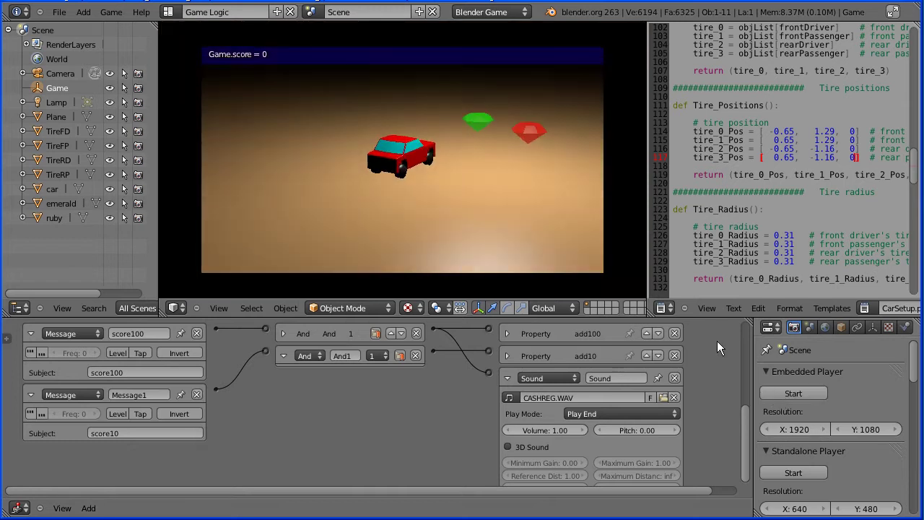
key(Up)
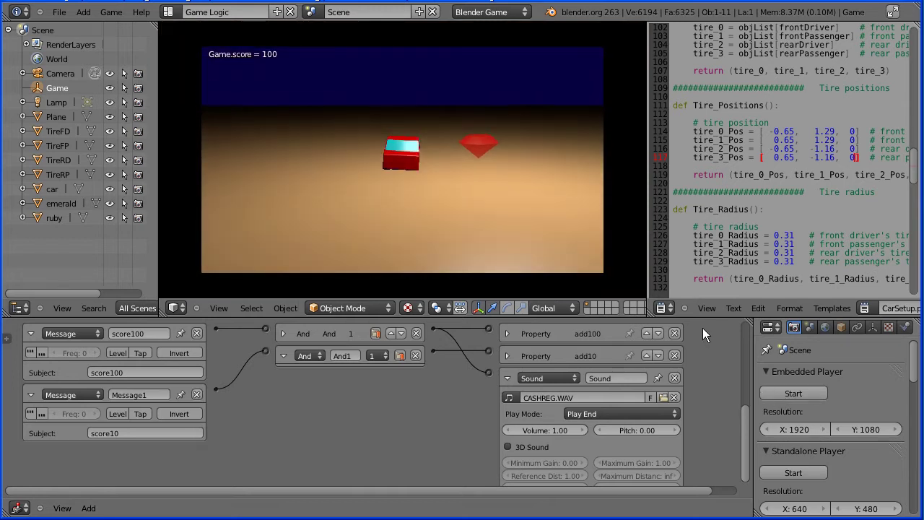
key(Left)
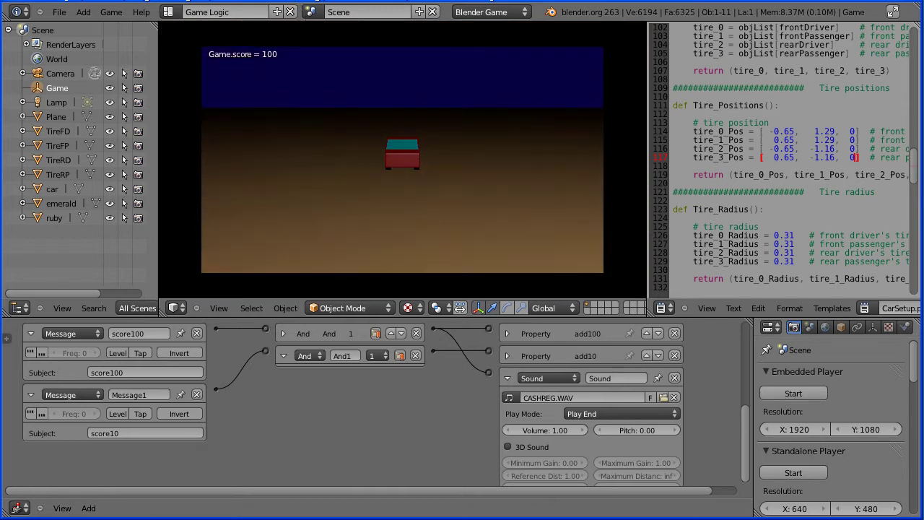
key(Escape)
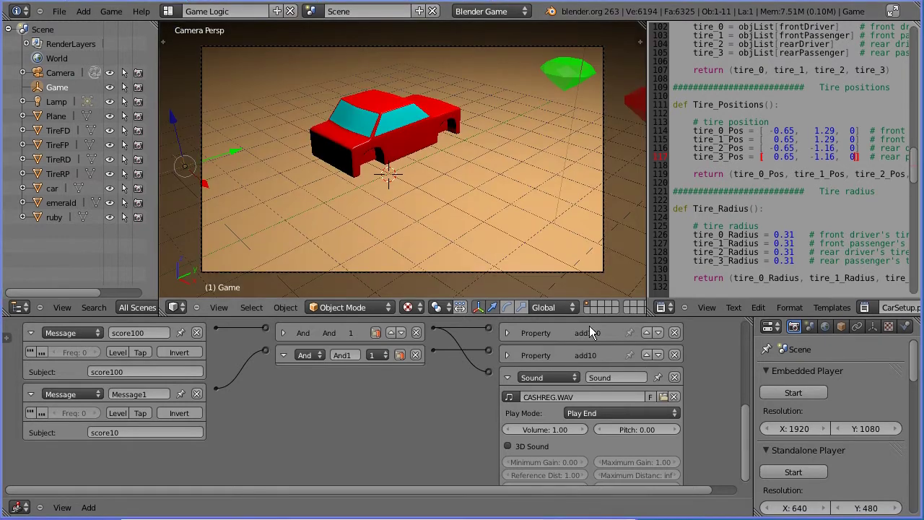
Rename the Sound actuator "cash reg", collapse it, and move it directly above the add10 actuator.
click(613, 371)
text(cash reg)
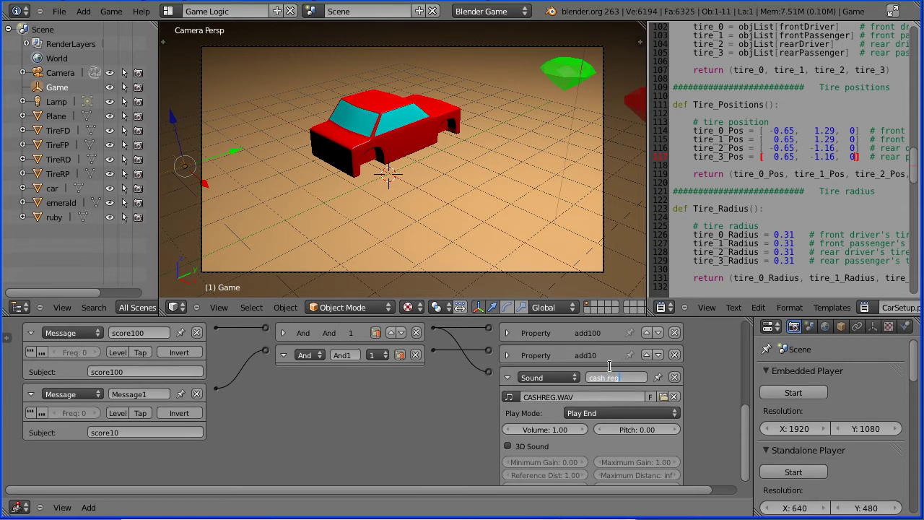
key(Return)
click(508, 378)
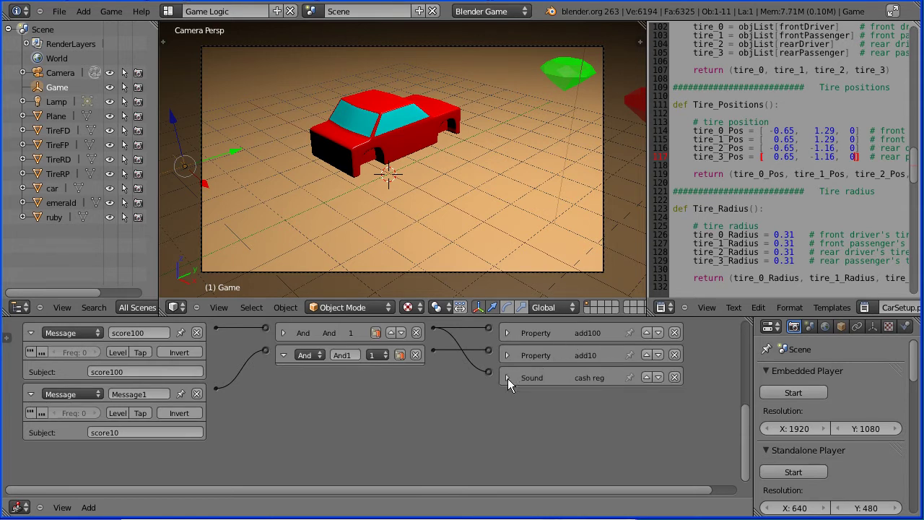
click(647, 377)
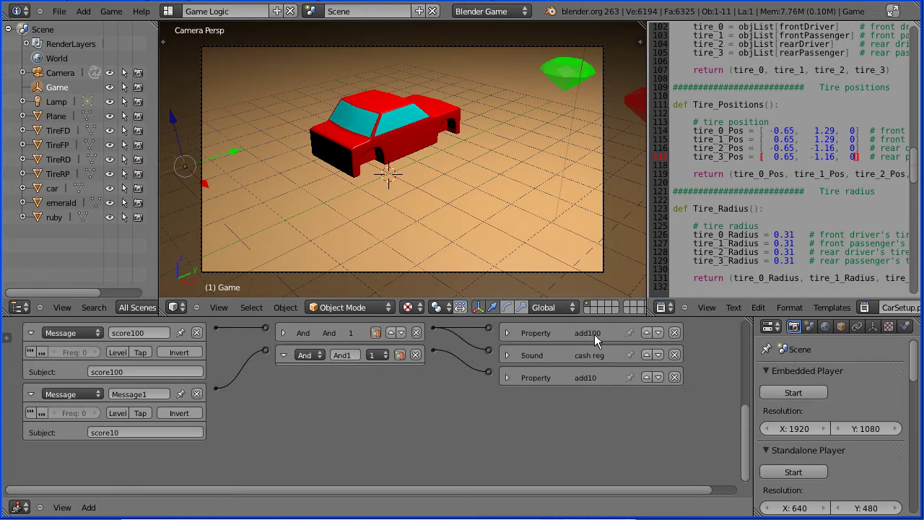
Add a second Sound actuator to the Game empty and load bell.wav from the sound effects folder.
drag(746, 446, 746, 428)
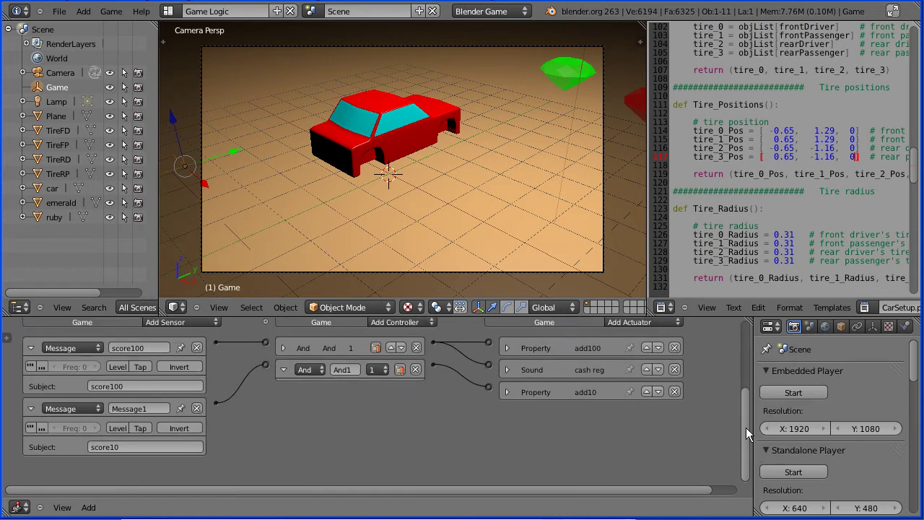
click(659, 328)
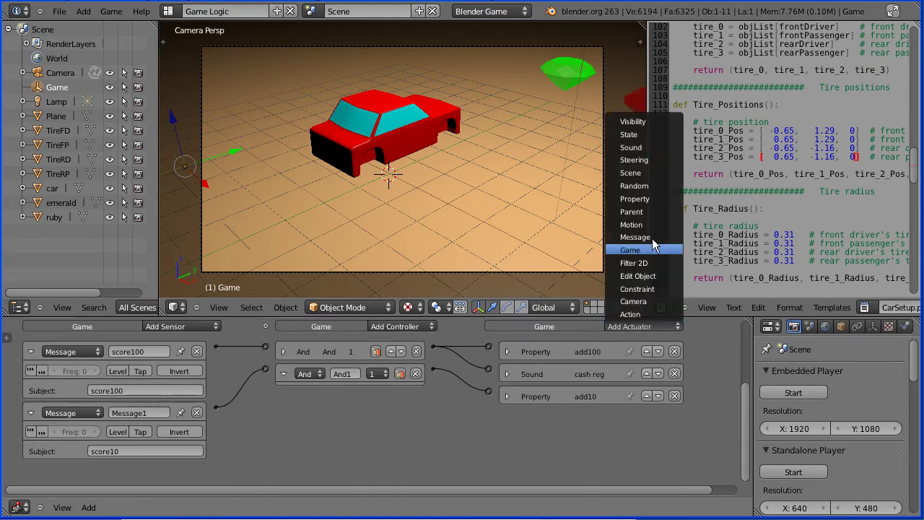
click(653, 148)
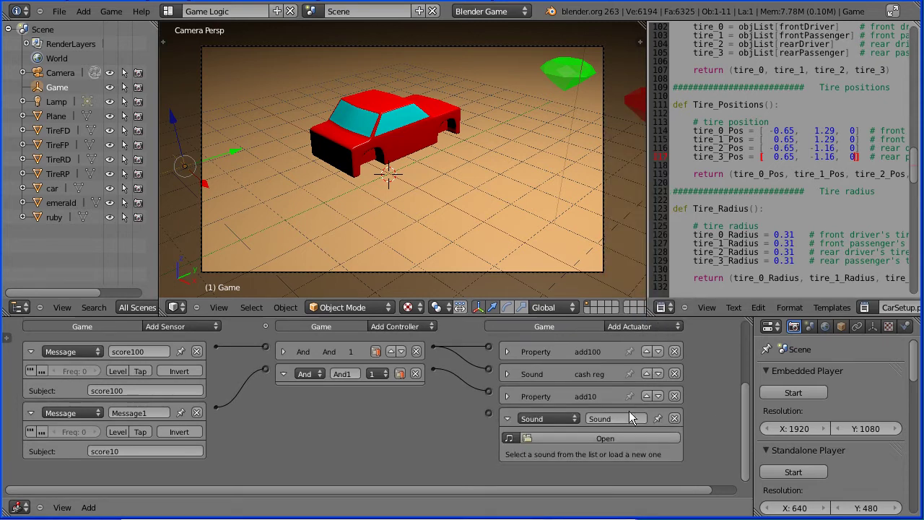
click(605, 438)
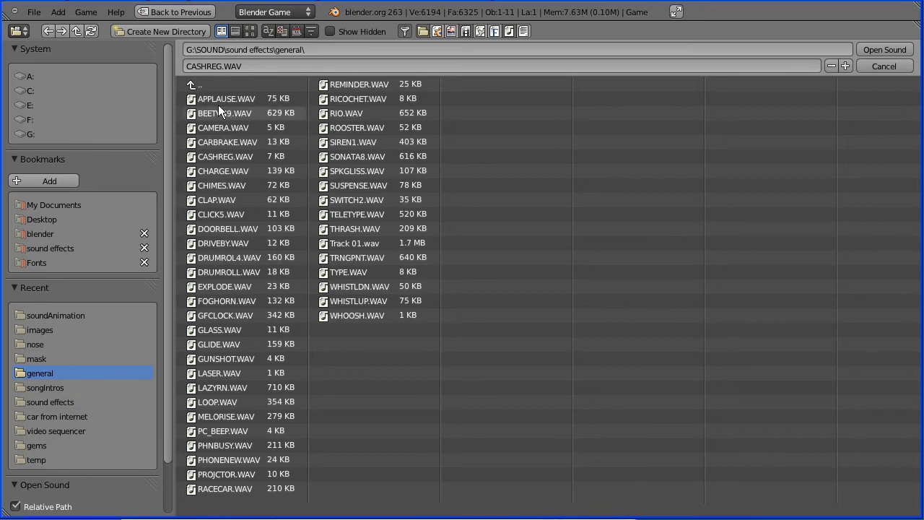
click(198, 86)
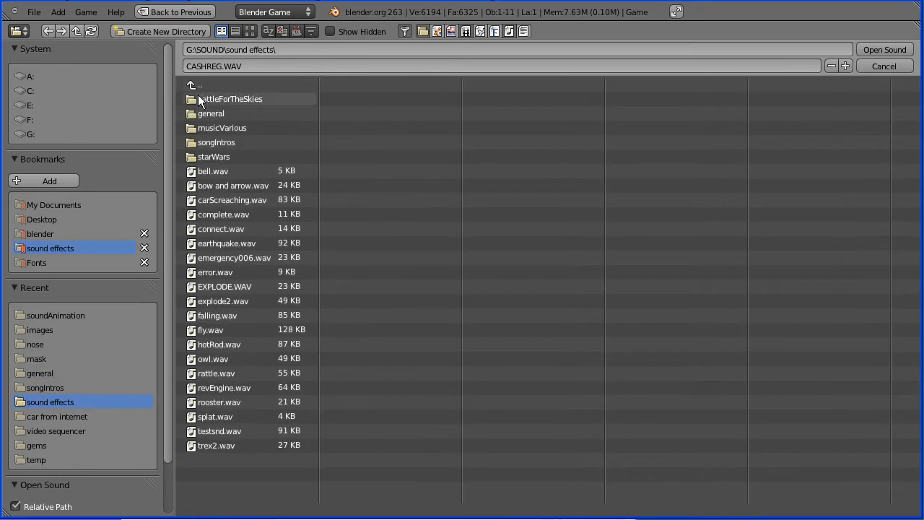
click(207, 170)
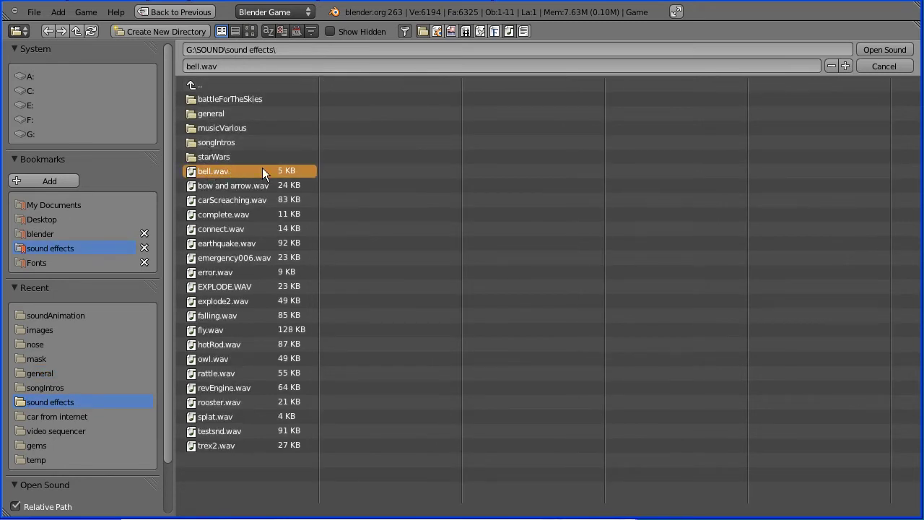
click(897, 50)
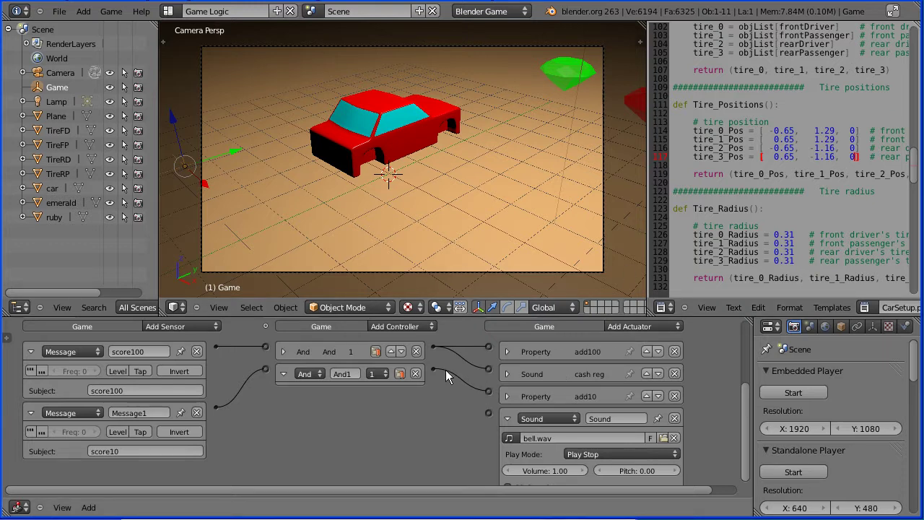
Connect the score10 And1 controller to the bell.wav Sound actuator and set its play mode to Play End.
drag(434, 369, 488, 413)
click(592, 454)
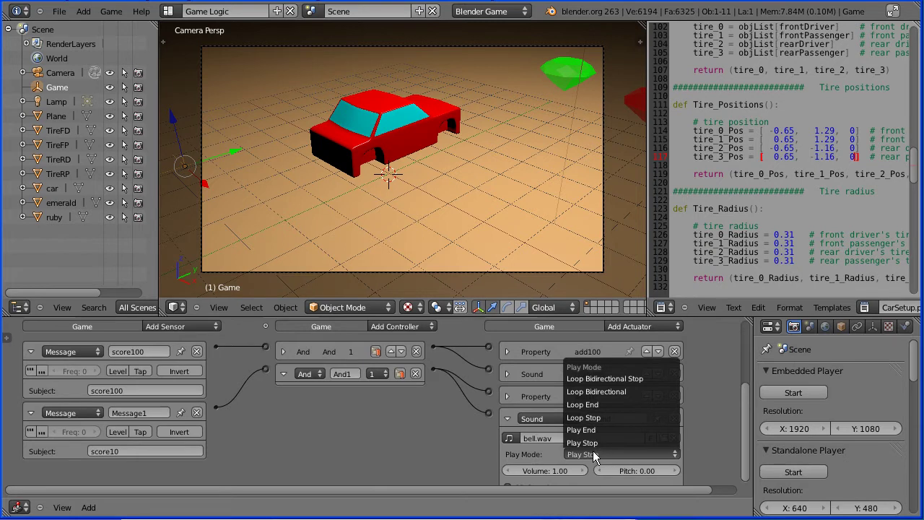
click(594, 429)
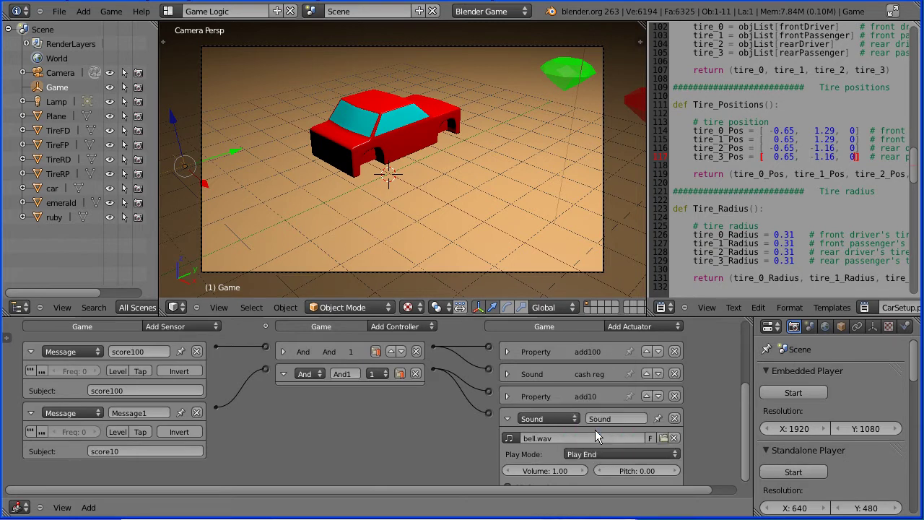
Test the game by driving the car into the ruby, and exit.
click(803, 396)
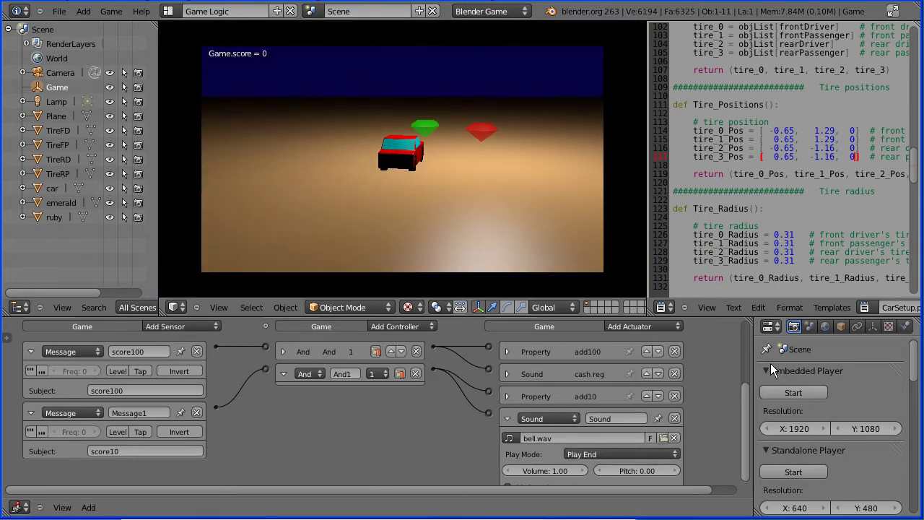
key(Up)
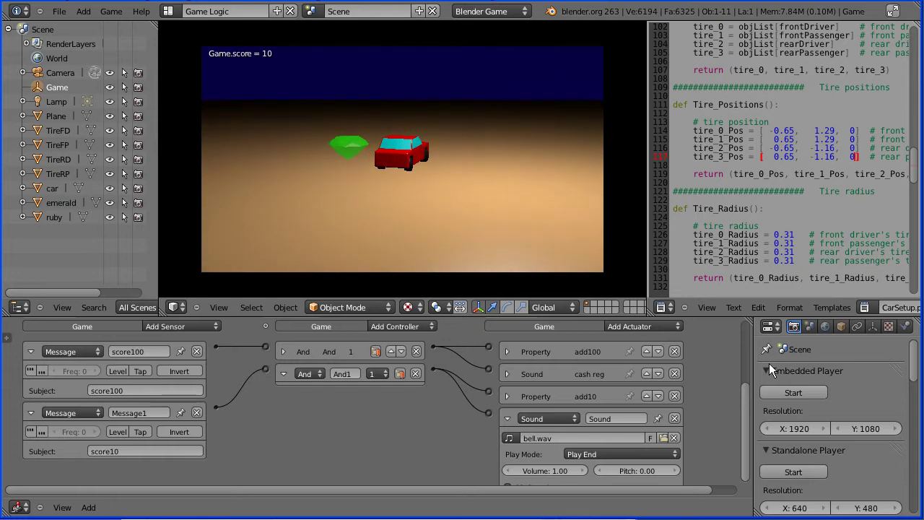
key(Escape)
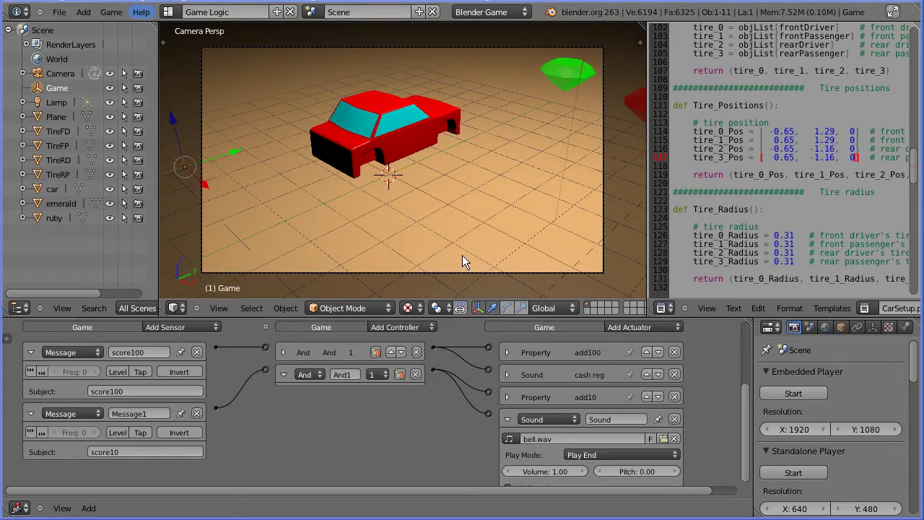
Add a Sound actuator to the car and load revEngine.wav from the sound effects folder.
right_click(426, 148)
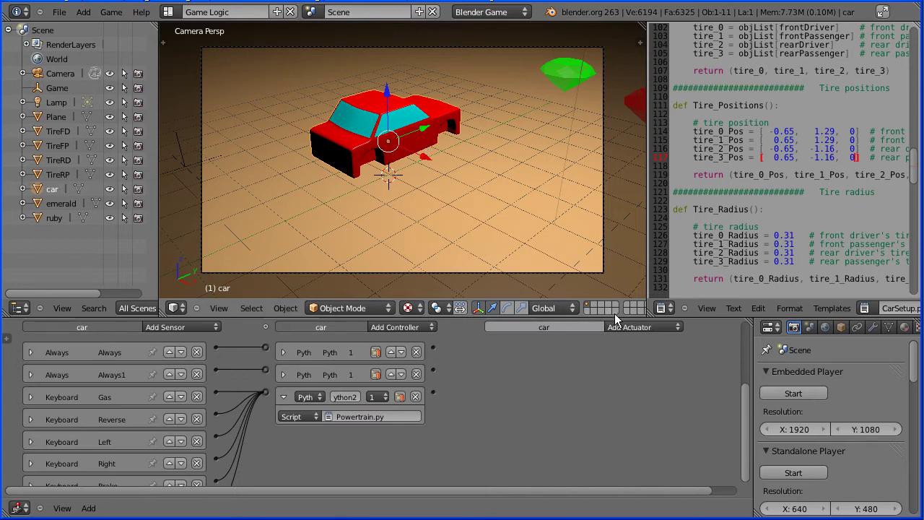
click(644, 329)
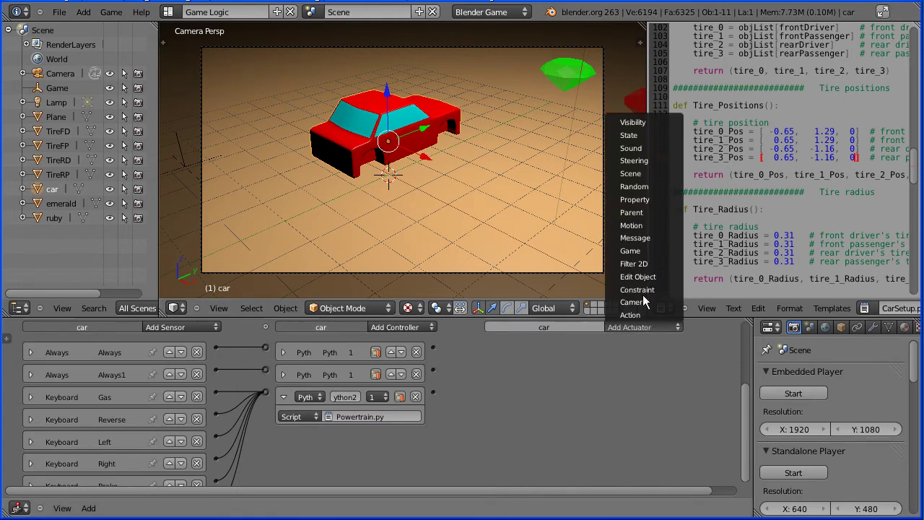
click(660, 148)
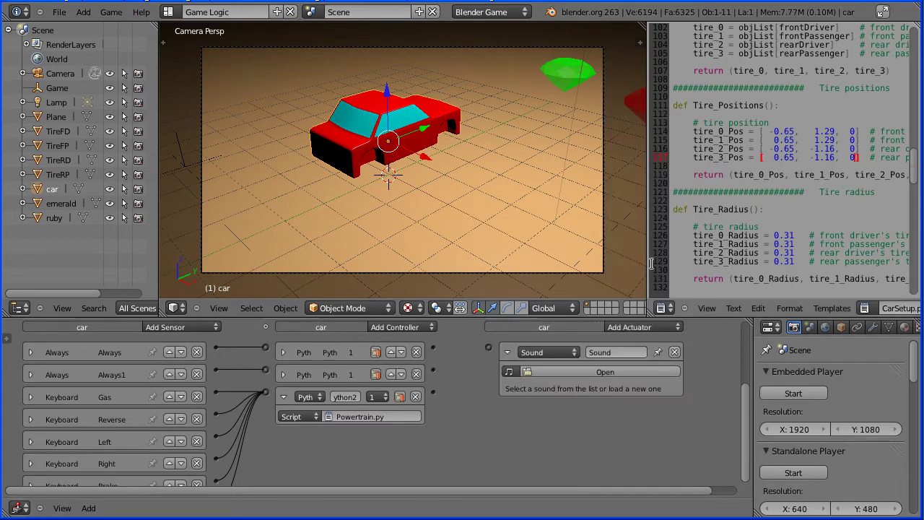
click(611, 372)
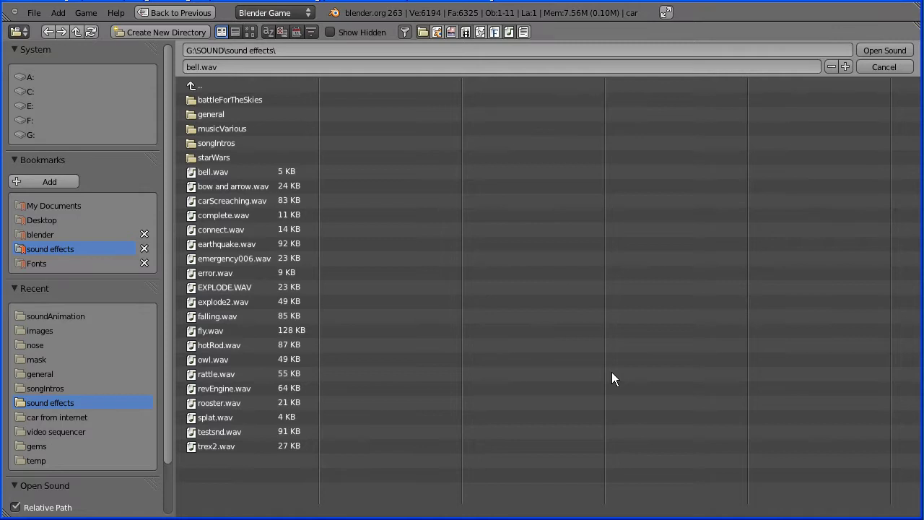
click(227, 391)
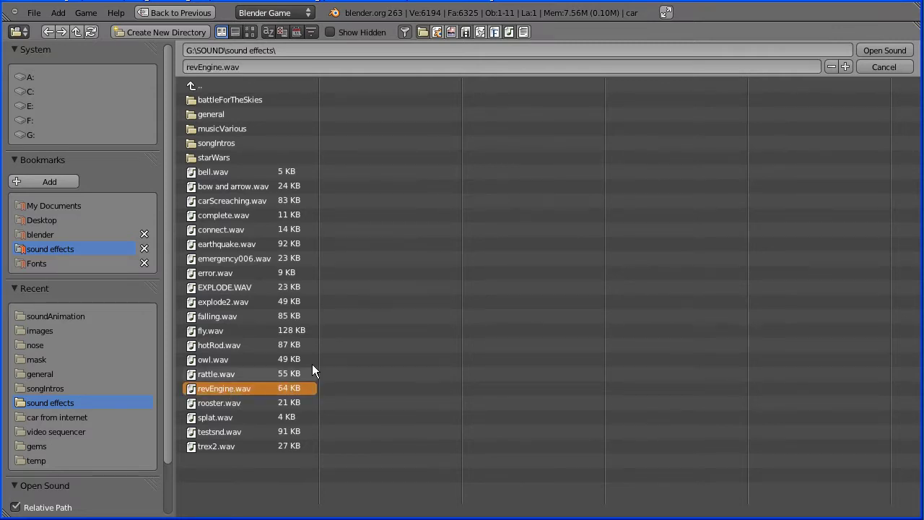
click(884, 50)
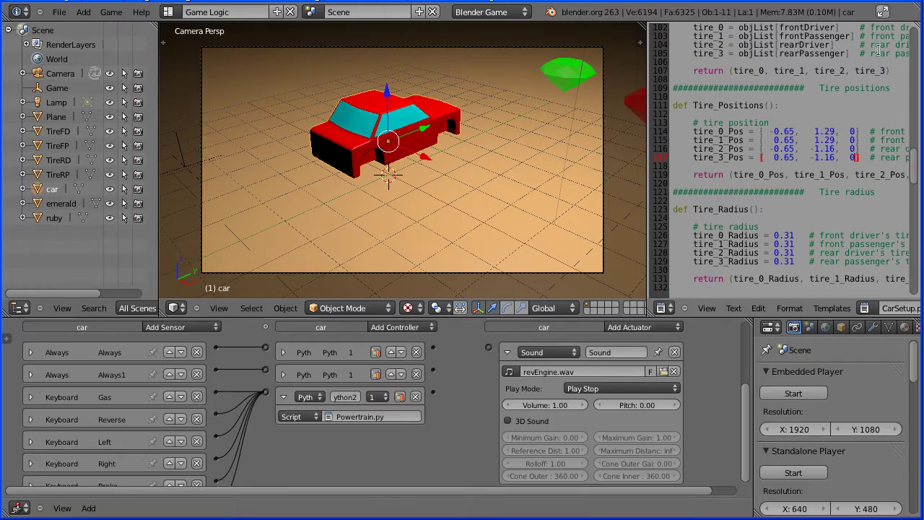
Add an Or controller linking the car's Gas and Reverse sensors to the revEngine.wav Sound actuator, and set its play mode to Play End.
click(413, 325)
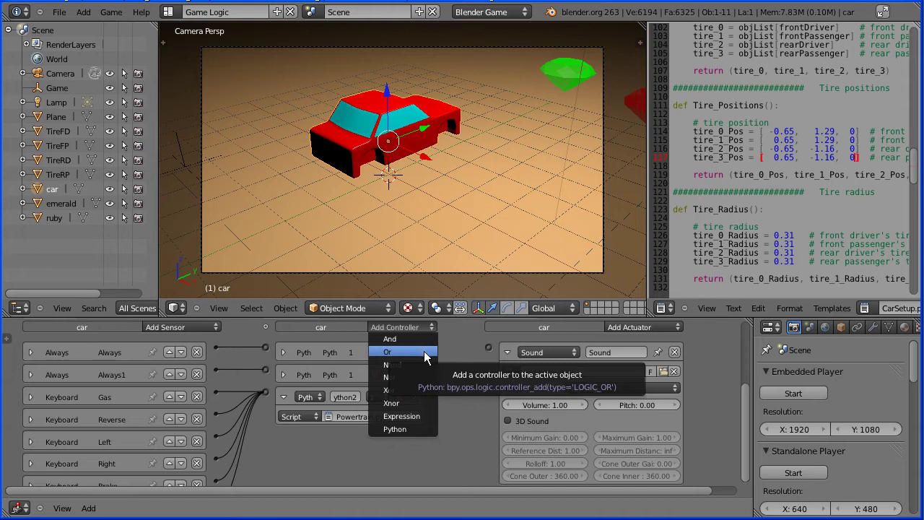
click(425, 357)
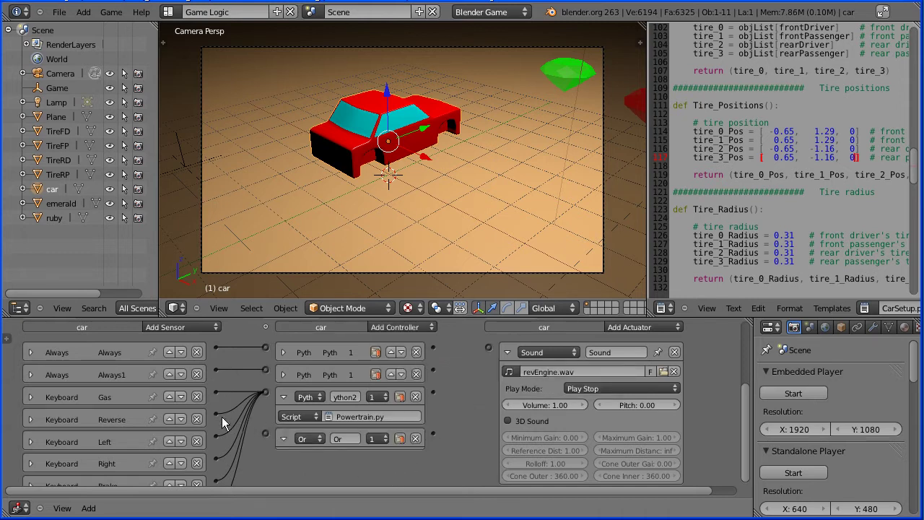
drag(216, 392, 265, 433)
drag(267, 437, 273, 438)
drag(433, 433, 491, 346)
click(615, 389)
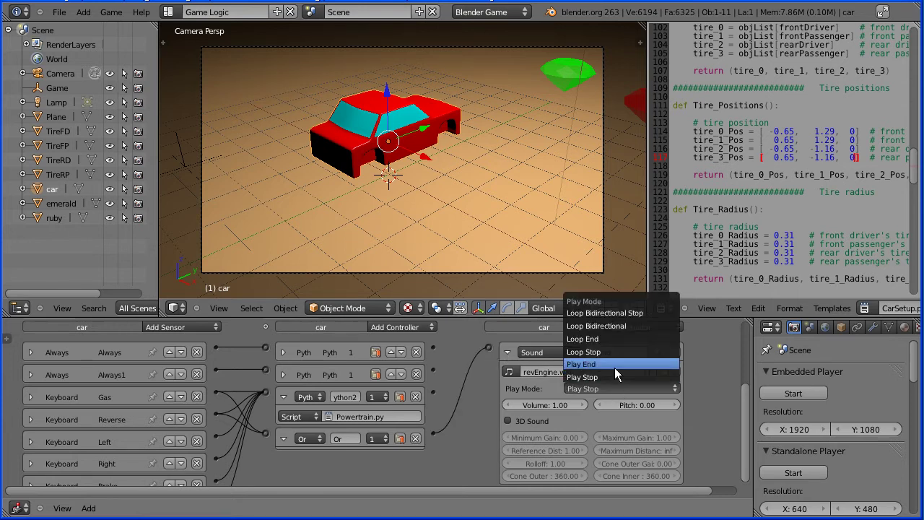
click(614, 365)
Test the engine sound by driving the car forward through the emerald, and exit the game.
click(794, 394)
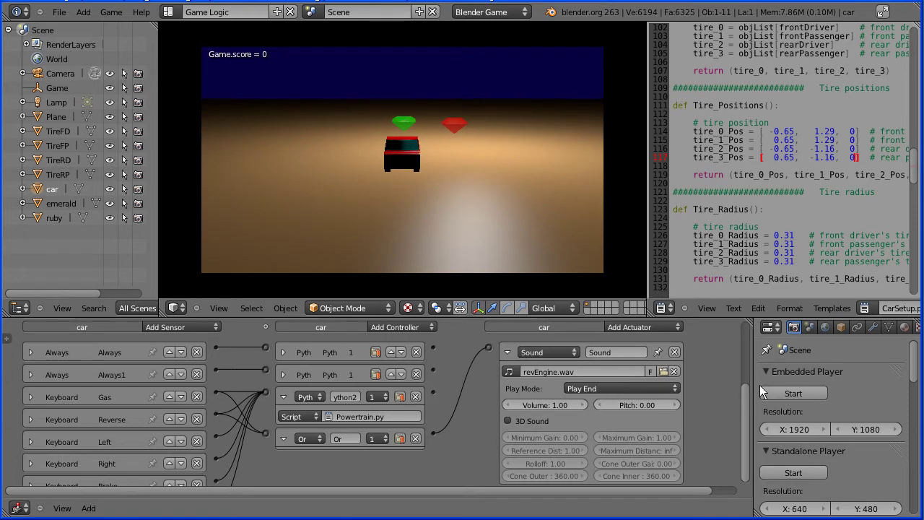
key(Up)
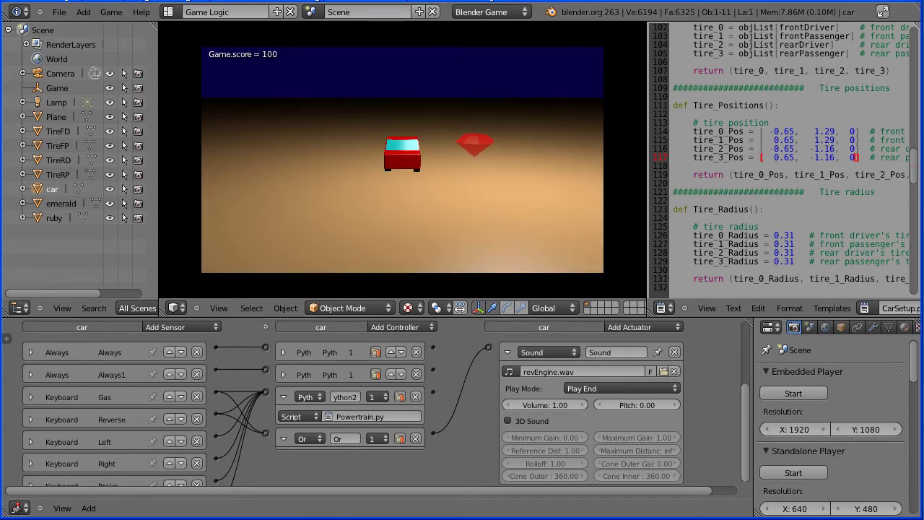
key(Escape)
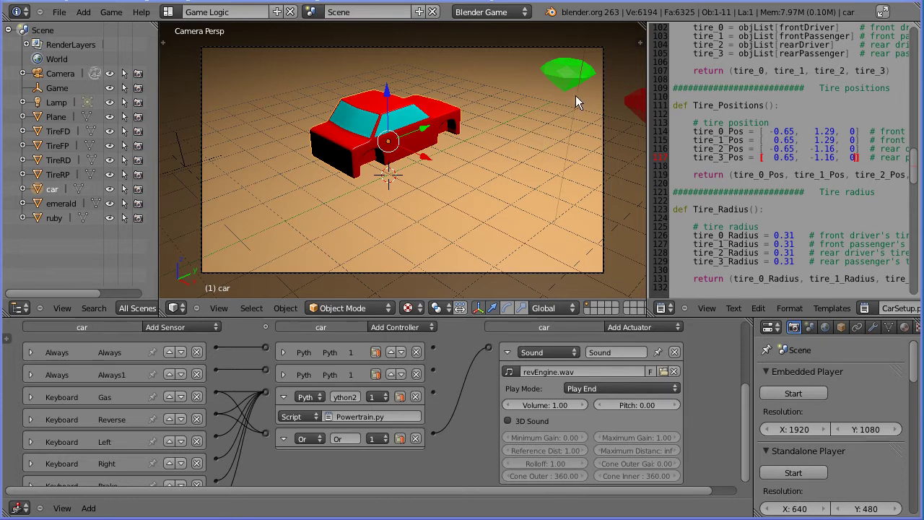
Select the Game empty, switch to the Default screen layout and turn off the quad view.
click(57, 87)
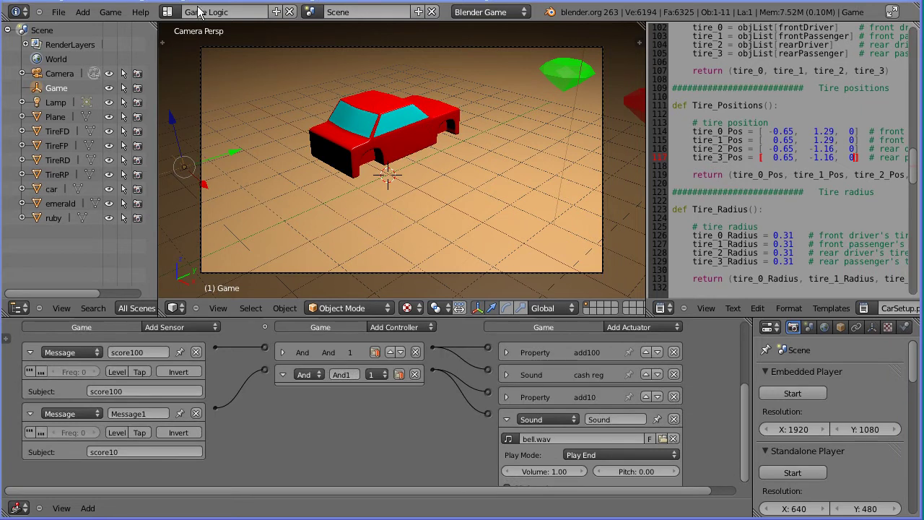
click(168, 13)
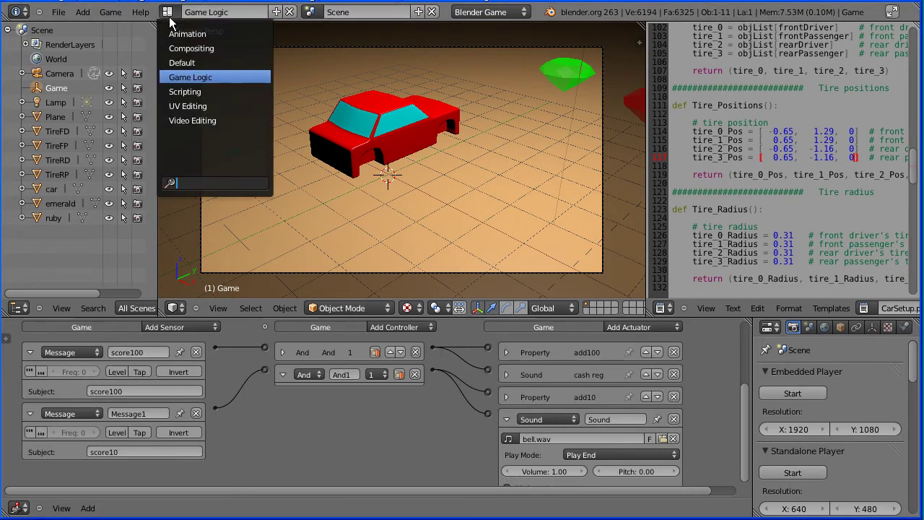
click(248, 62)
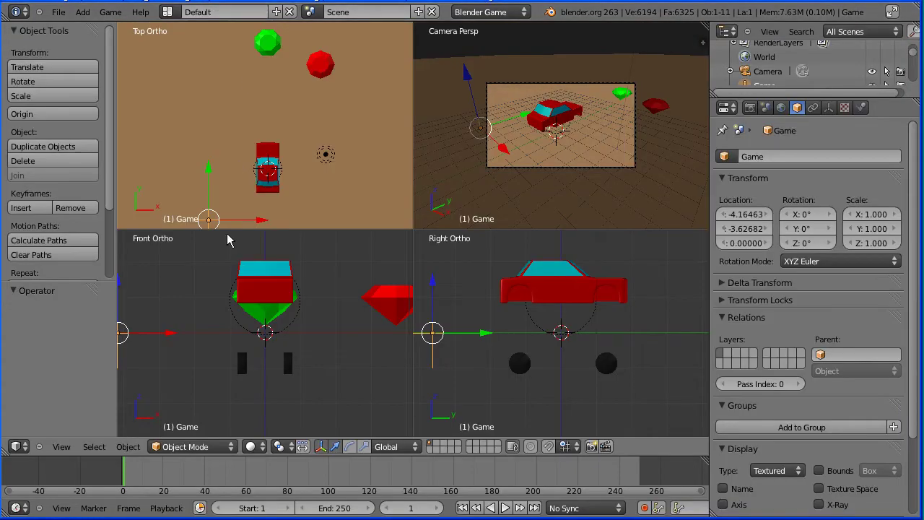
click(62, 446)
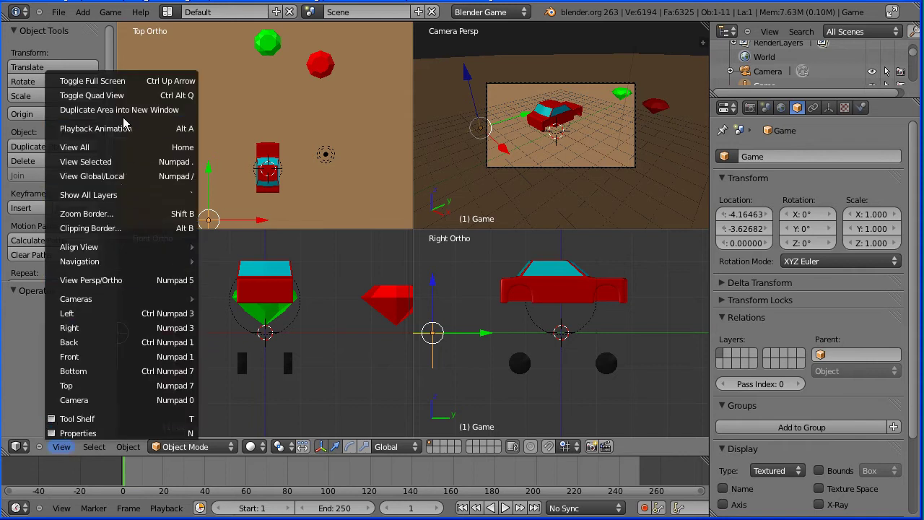
click(182, 101)
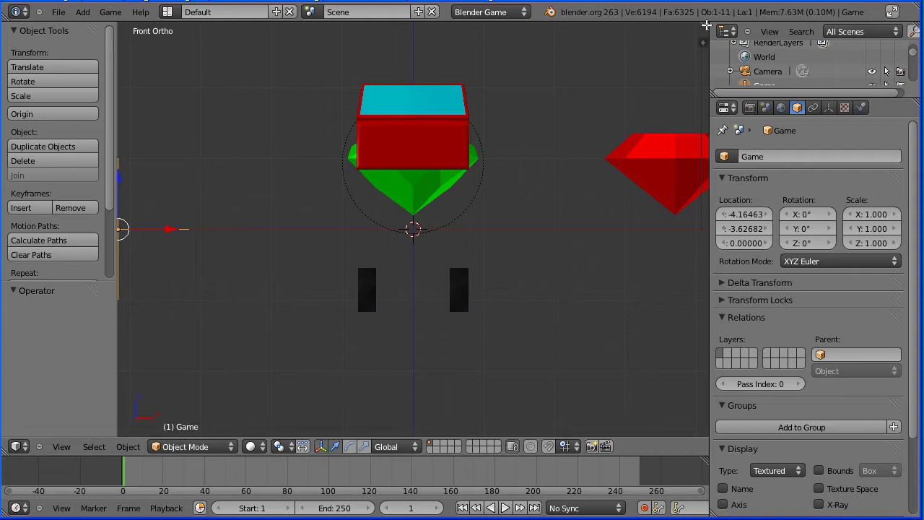
Split the 3D view horizontally near its upper edge and change the upper area to a DopeSheet.
drag(705, 26, 700, 133)
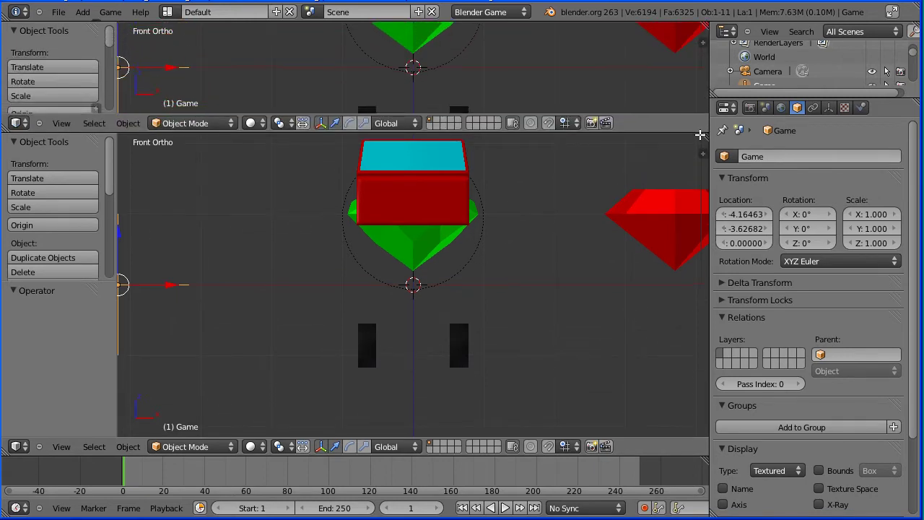
click(21, 124)
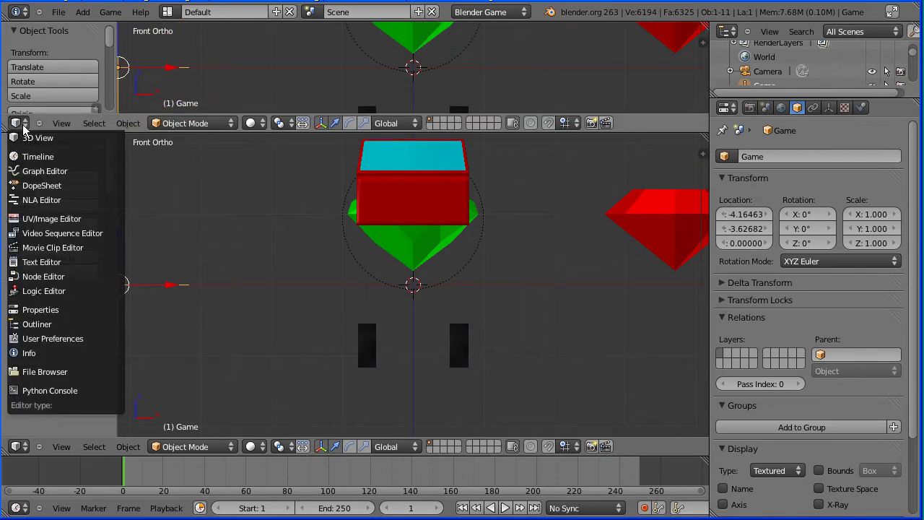
click(82, 187)
Select the ruby and set the animation's end frame to 35.
right_click(650, 226)
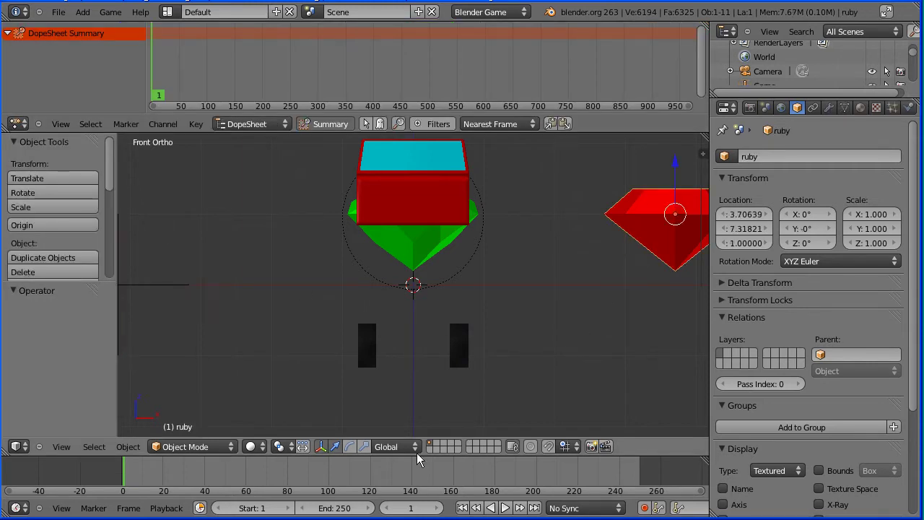
click(297, 509)
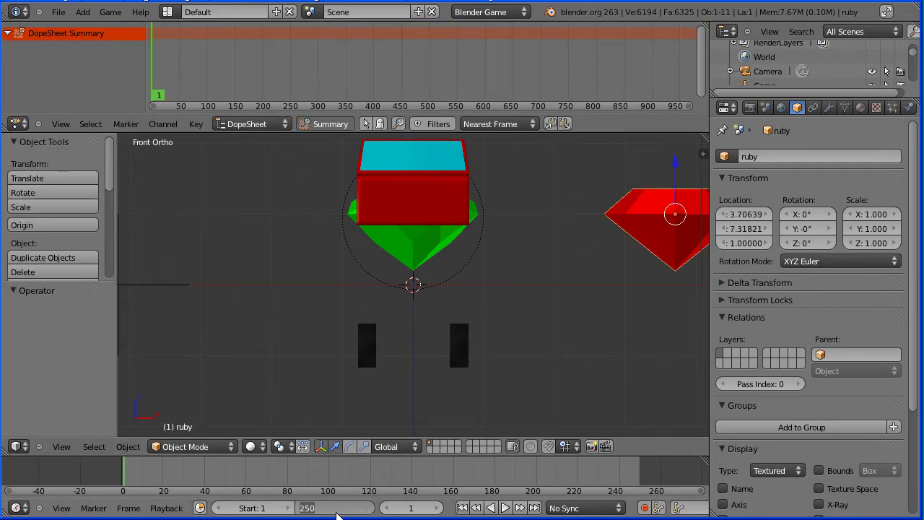
text(35)
key(Return)
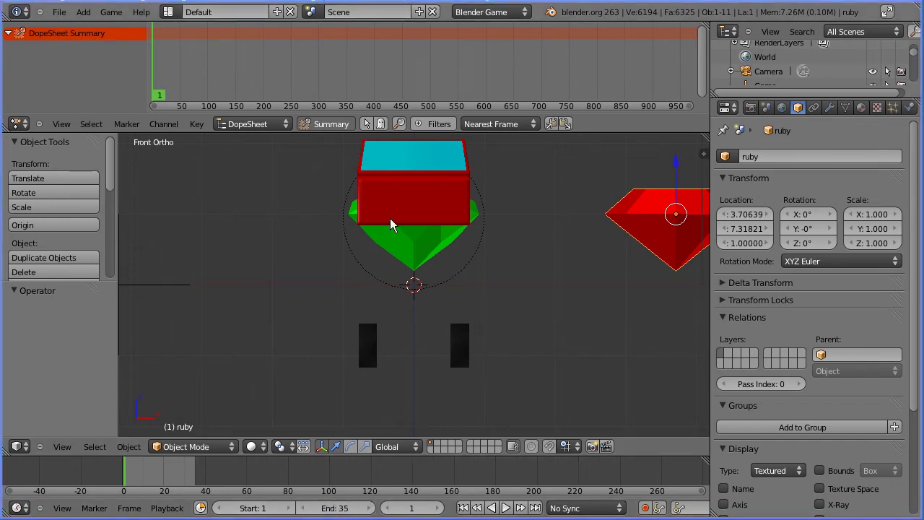
Switch the DopeSheet to Action Editor mode and insert a single keyframe on the ruby's Z rotation at frame 1.
click(263, 123)
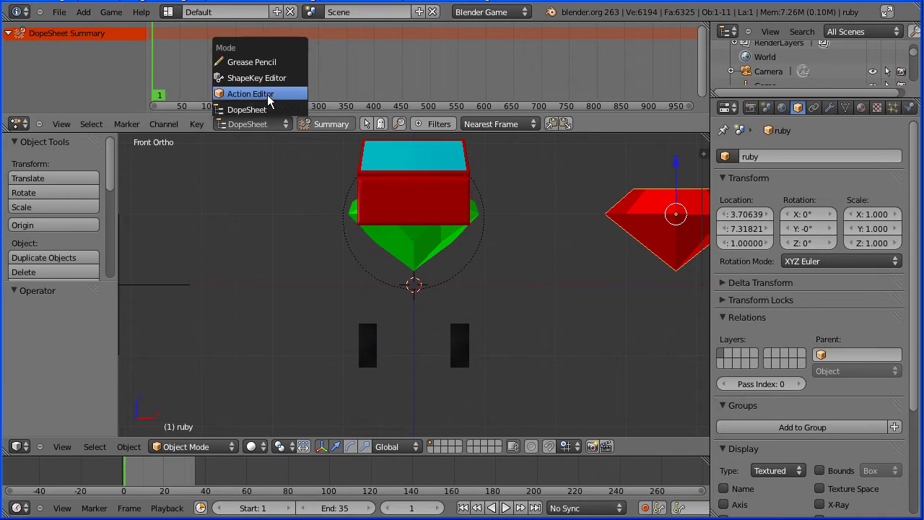
click(291, 96)
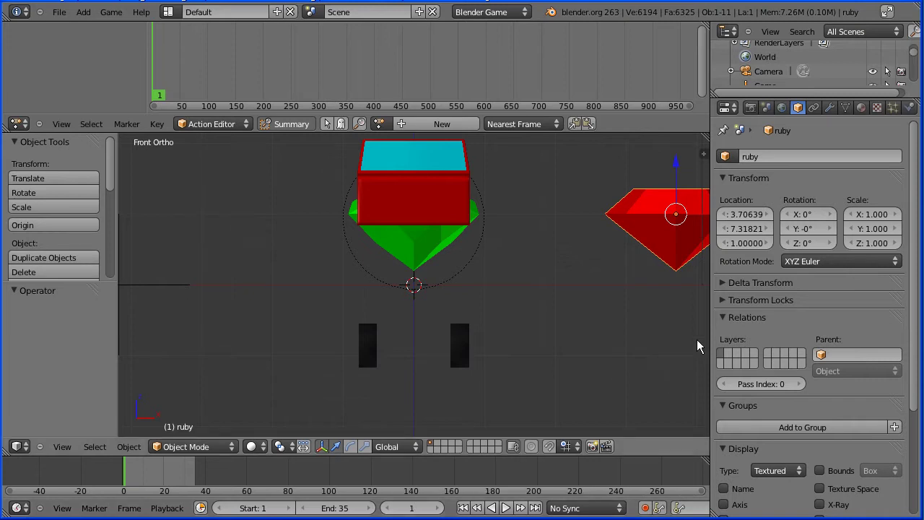
right_click(812, 244)
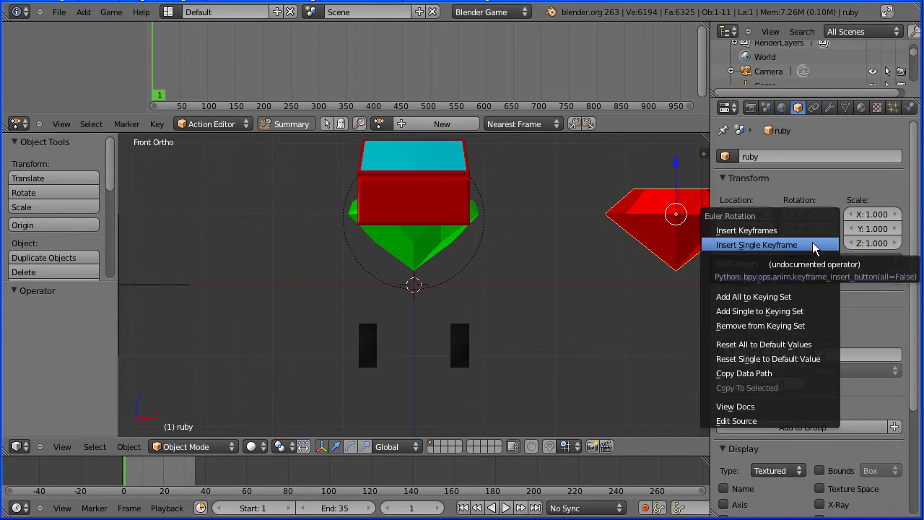
click(812, 244)
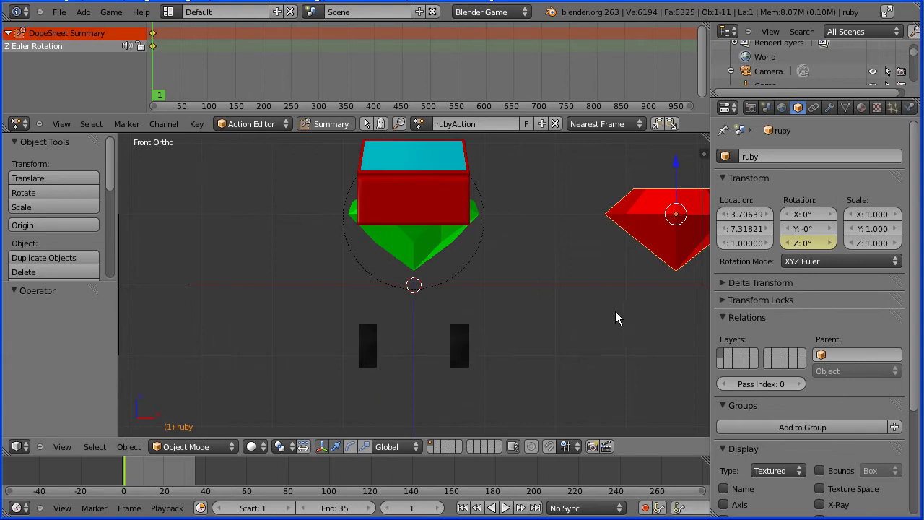
Set the ruby's Z rotation to 350° at frame 35 and insert a single keyframe on it.
click(534, 508)
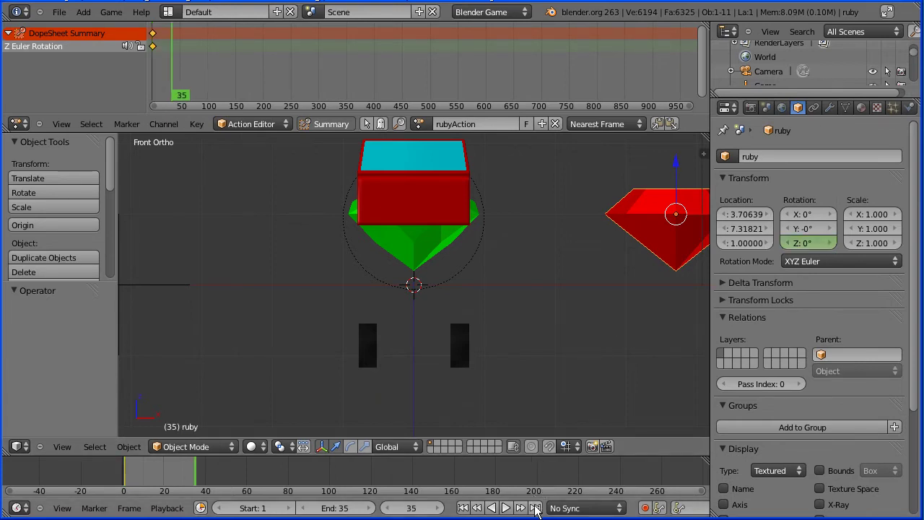
click(801, 242)
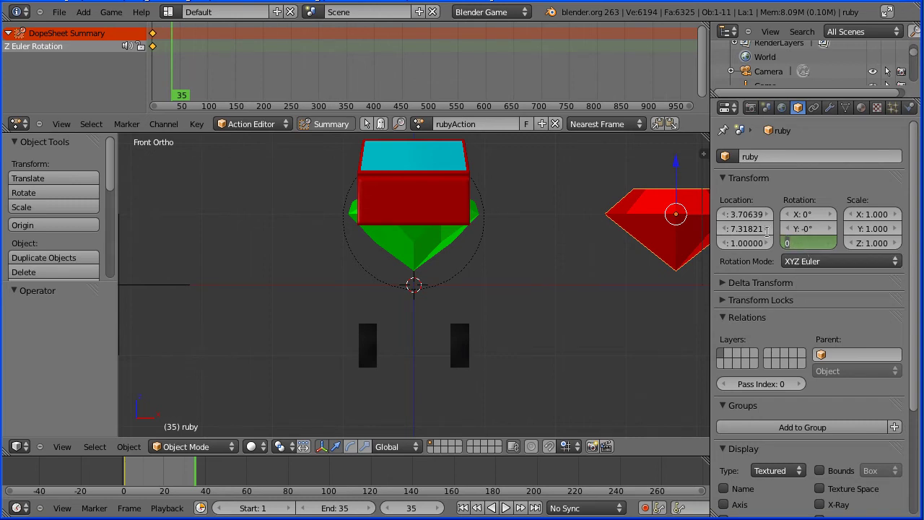
text(350)
key(Return)
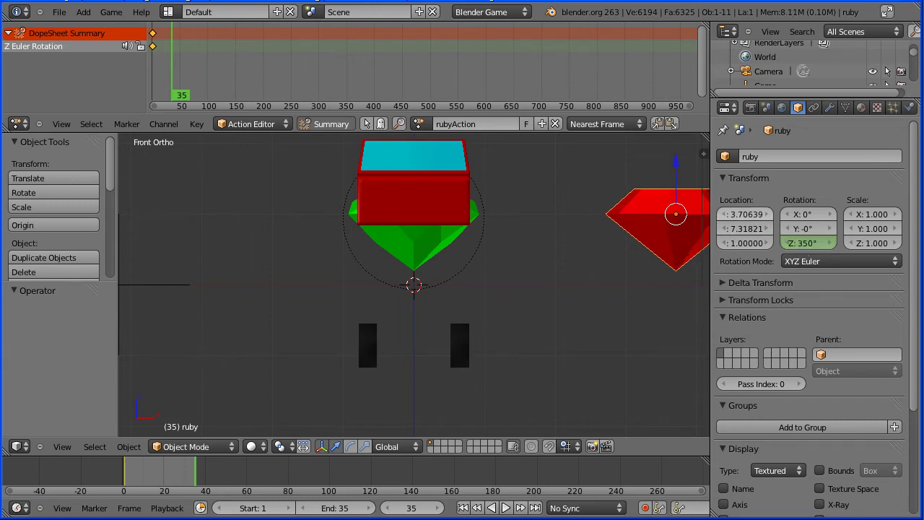
right_click(800, 242)
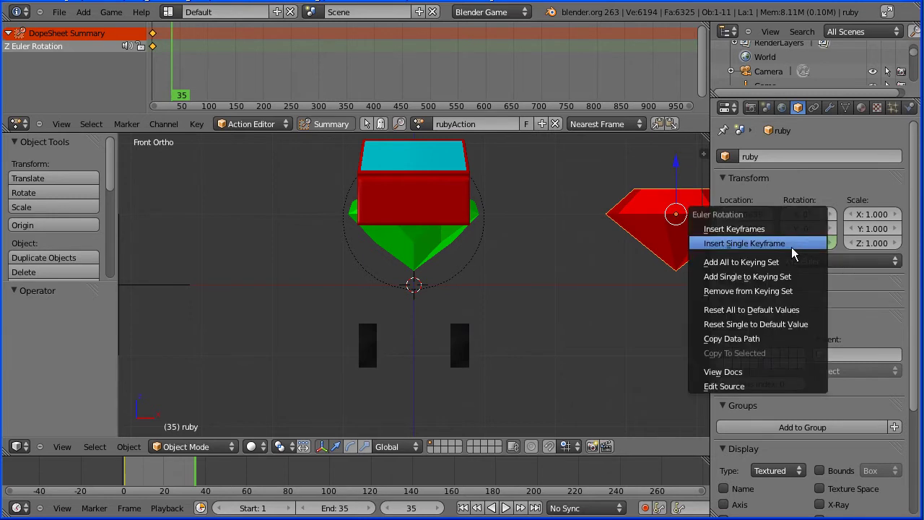
click(791, 247)
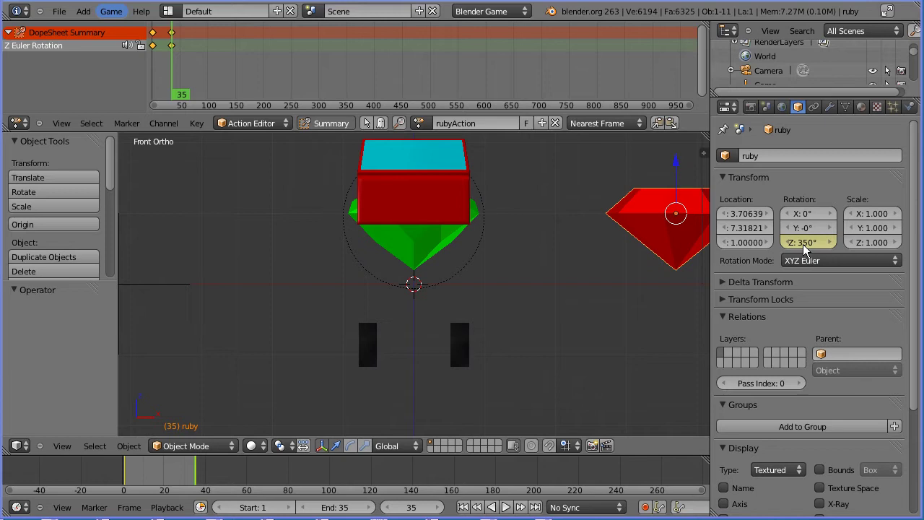
Play back the ruby's spin, then set the interpolation mode of its rotation keyframes to Linear.
click(506, 507)
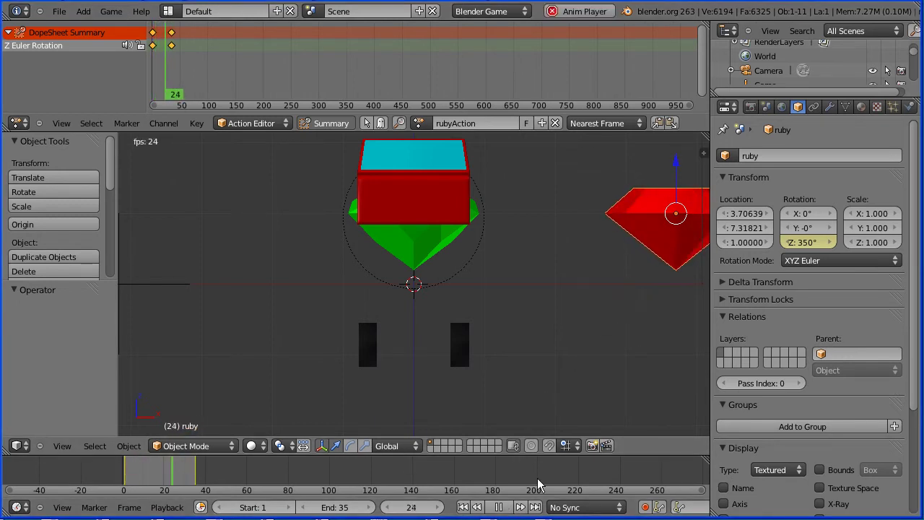
click(498, 507)
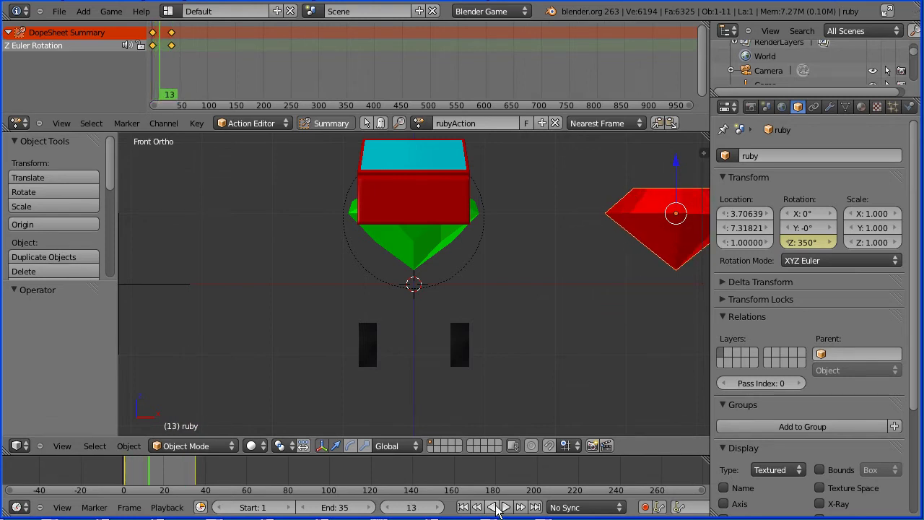
click(198, 127)
mouse_move(245, 267)
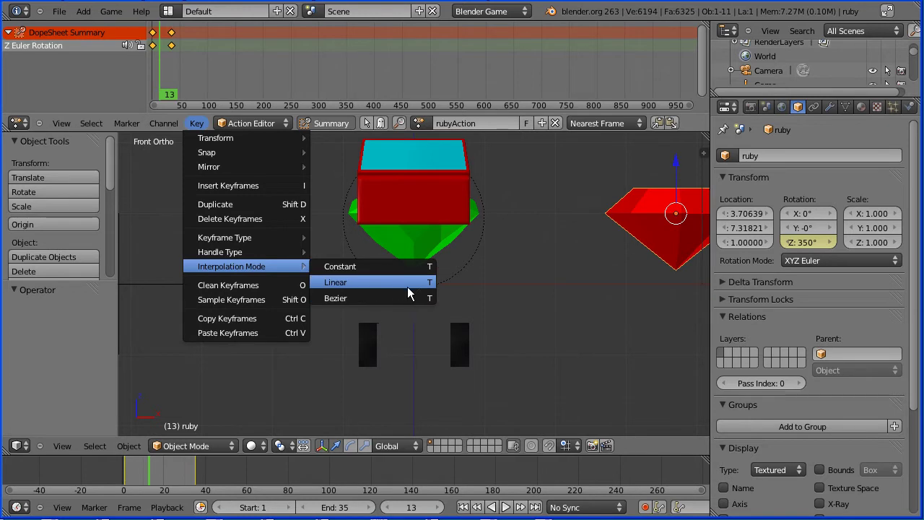
click(408, 286)
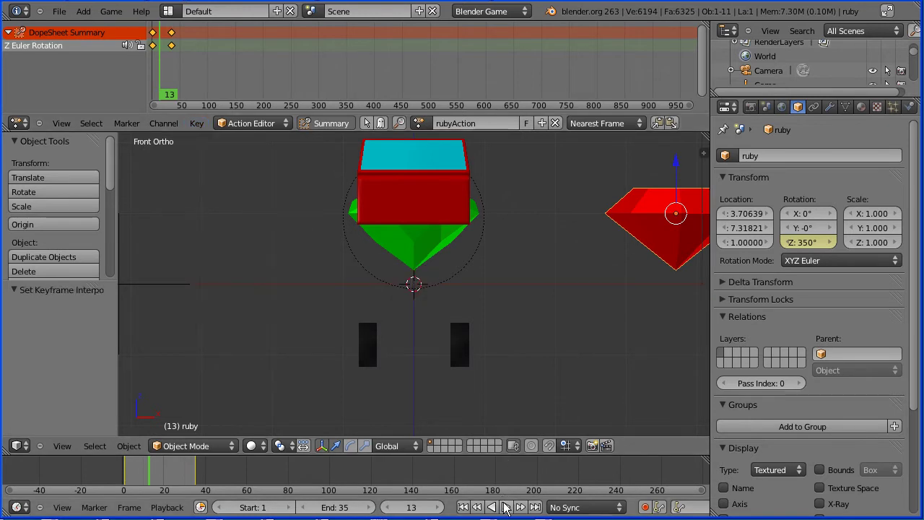
Play the ruby's spin with the linear interpolation, stop it and return to the first frame.
click(505, 507)
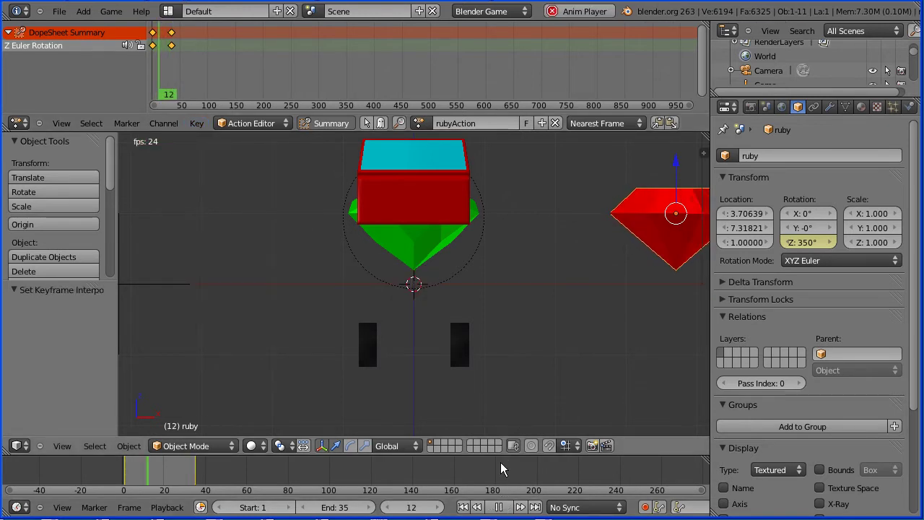
click(498, 506)
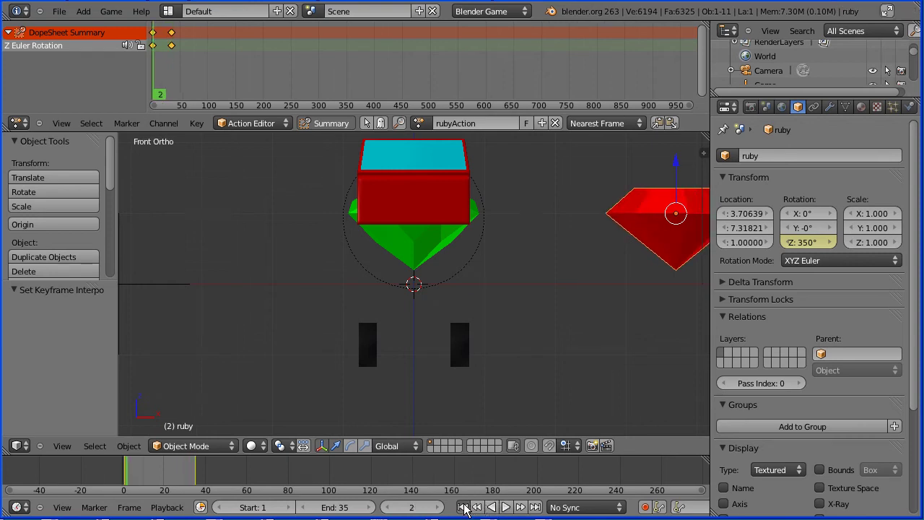
click(463, 507)
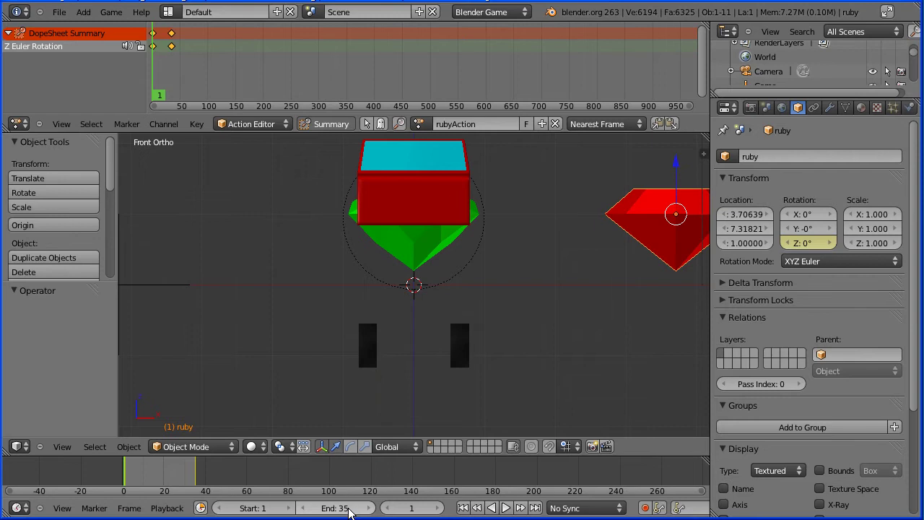
Set the animation's end frame to 70.
click(350, 511)
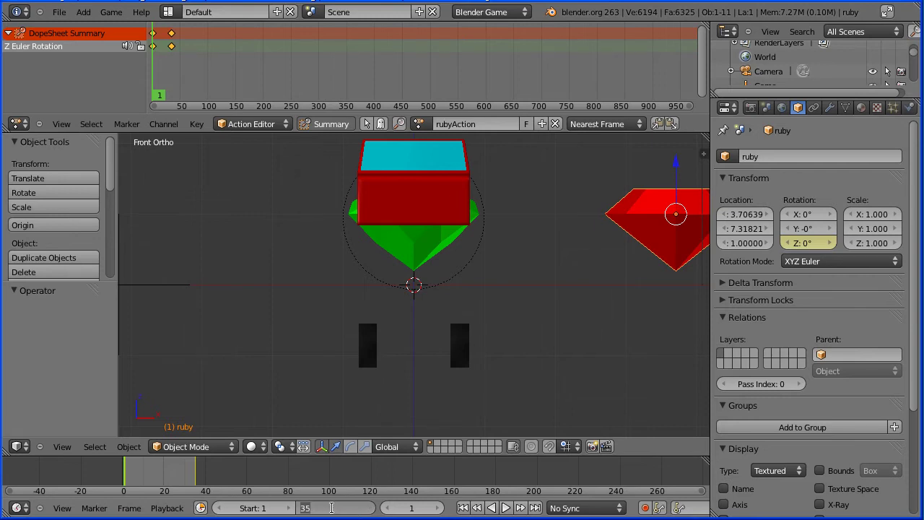
text(70)
key(Return)
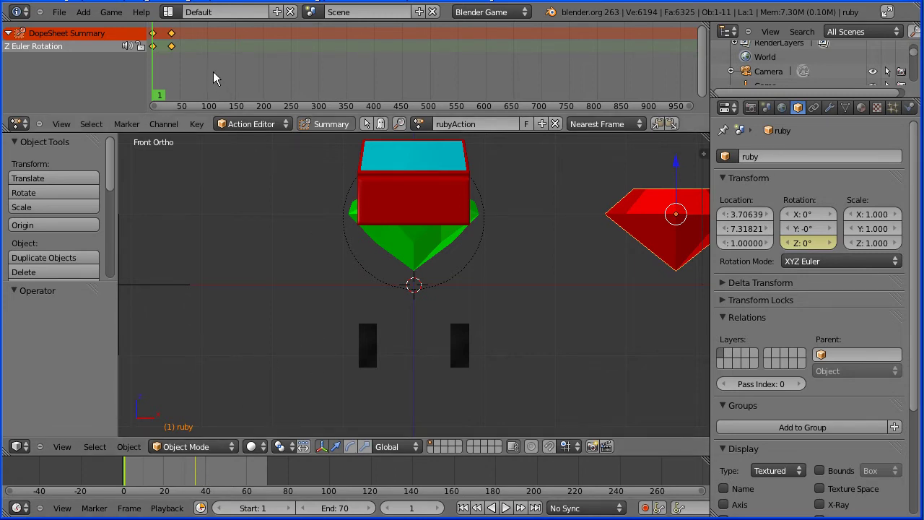
Move the ruby's last Z rotation keyframe to frame 70 in the Action Editor.
middle_drag(213, 71, 455, 98)
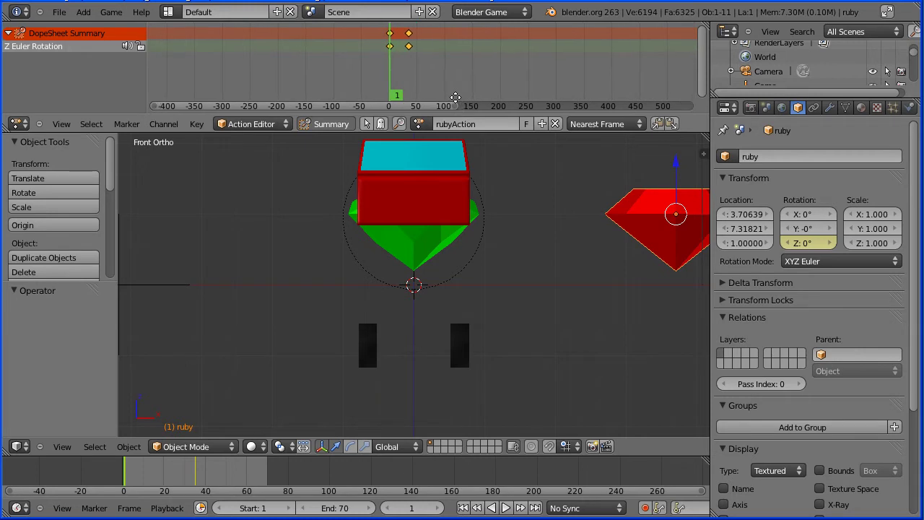
scroll(445, 74, up, 5)
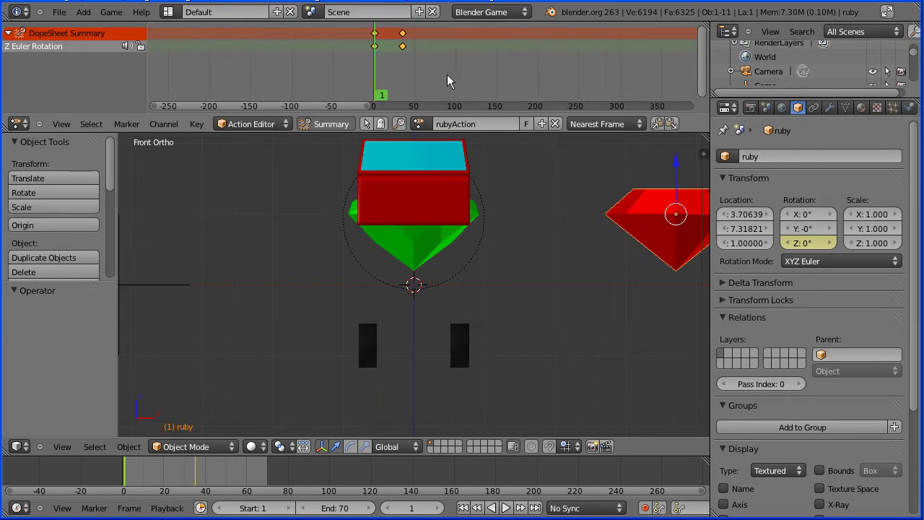
scroll(445, 74, up, 3)
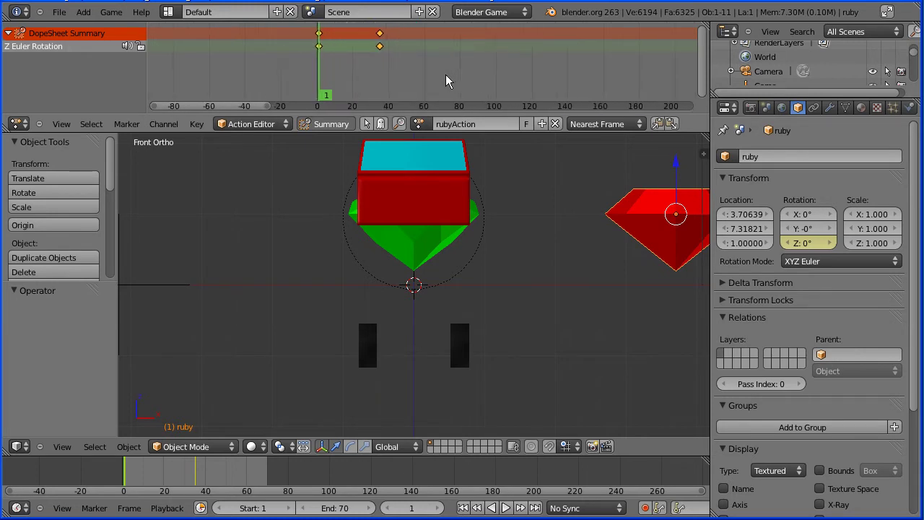
scroll(445, 74, up, 1)
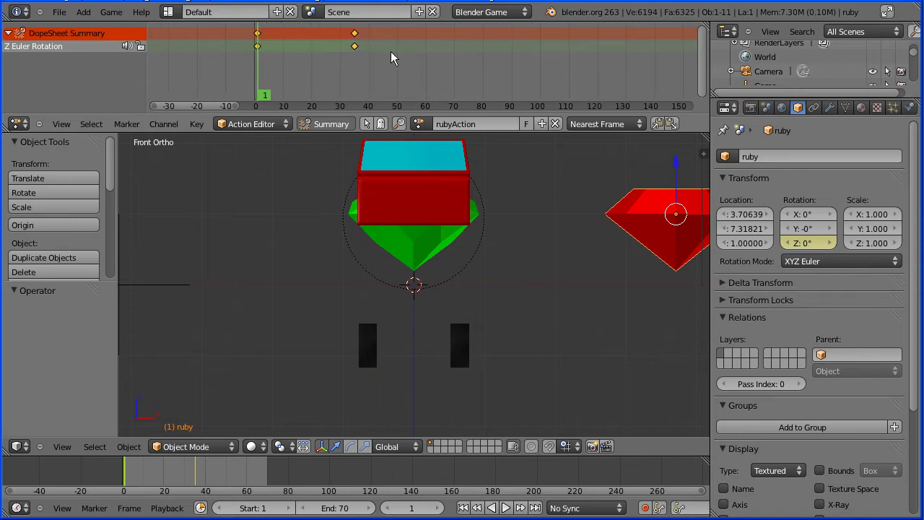
right_click(356, 46)
key(g)
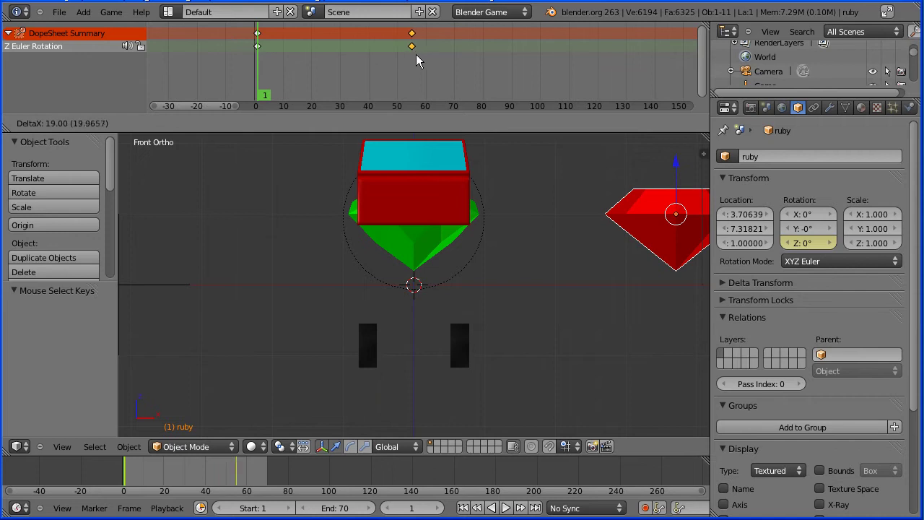
click(455, 56)
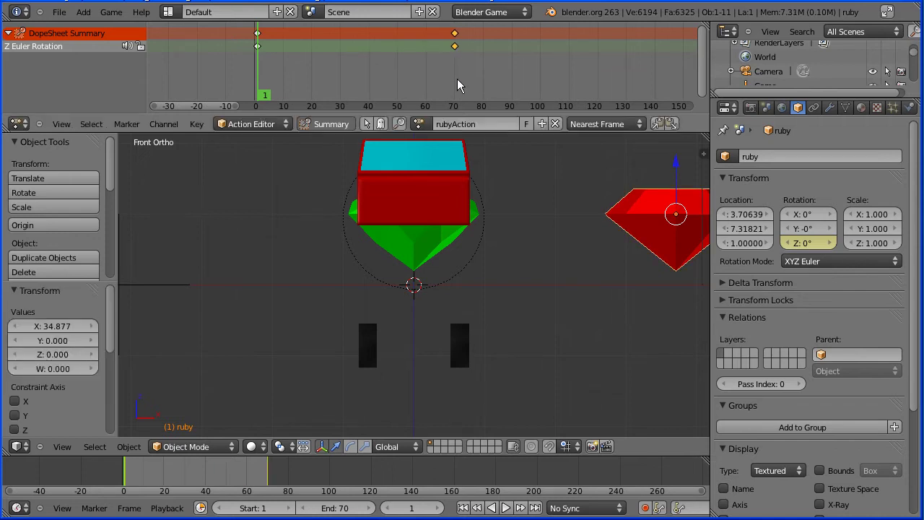
Play back the lengthened 70-frame spin, stop it and return to frame 1.
click(505, 507)
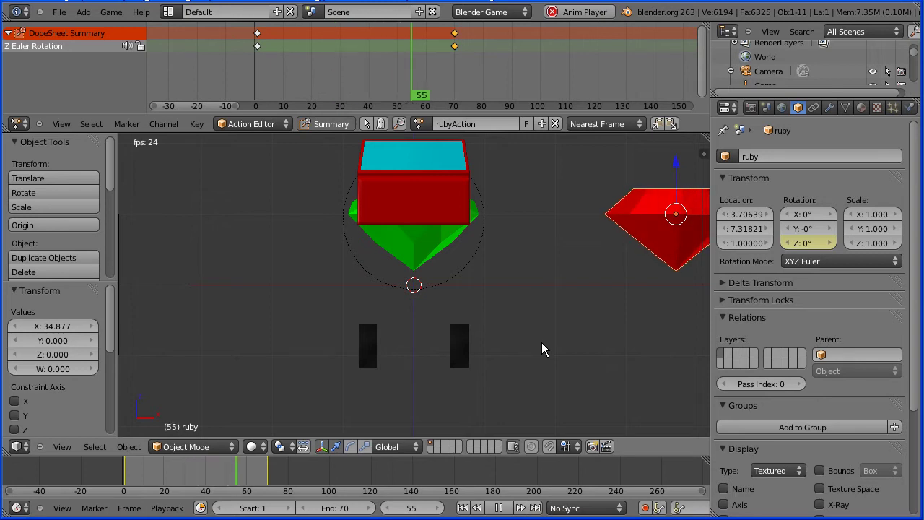
click(498, 507)
click(463, 507)
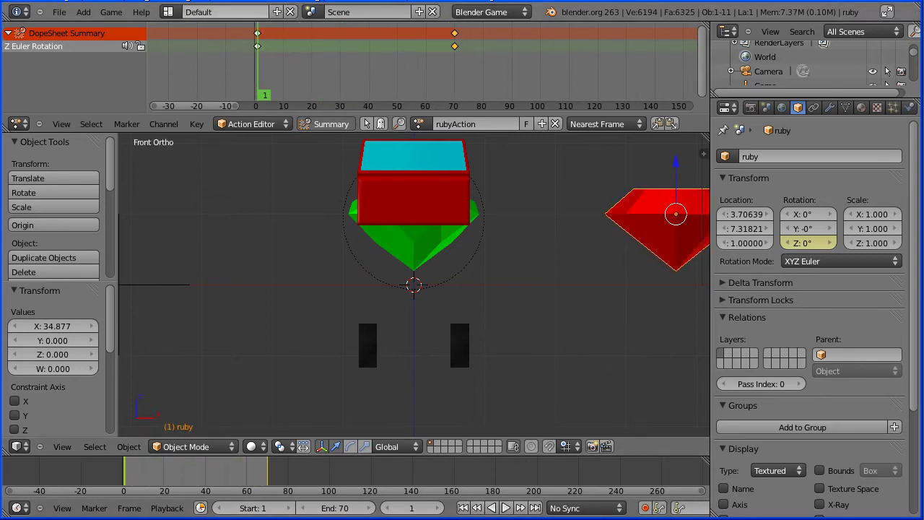
Rename the ruby's action as rotate.
click(470, 125)
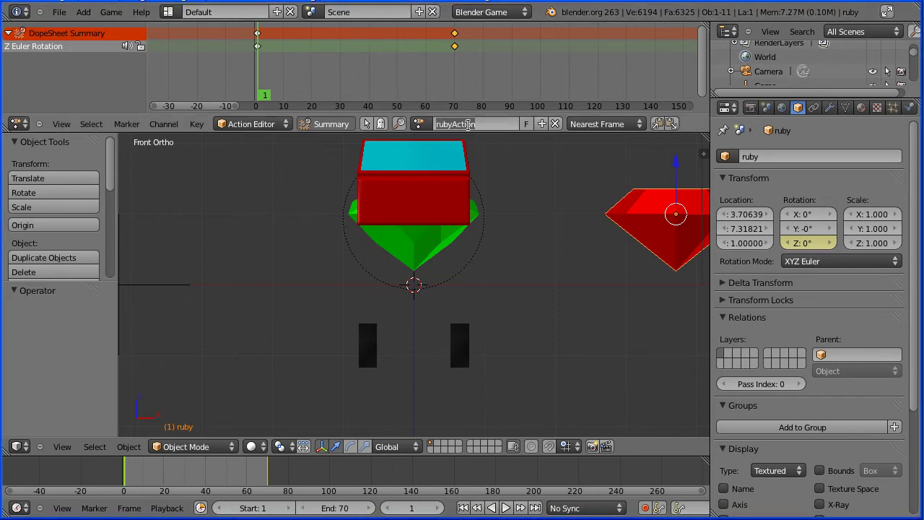
text(rotate)
key(Return)
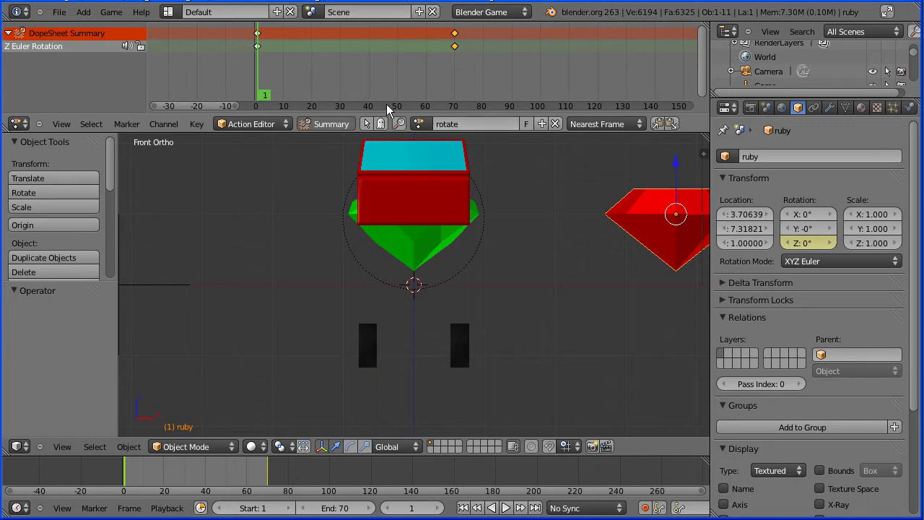
Switch to the Game Logic screen layout and add an Always sensor and an Action actuator to the ruby.
click(168, 13)
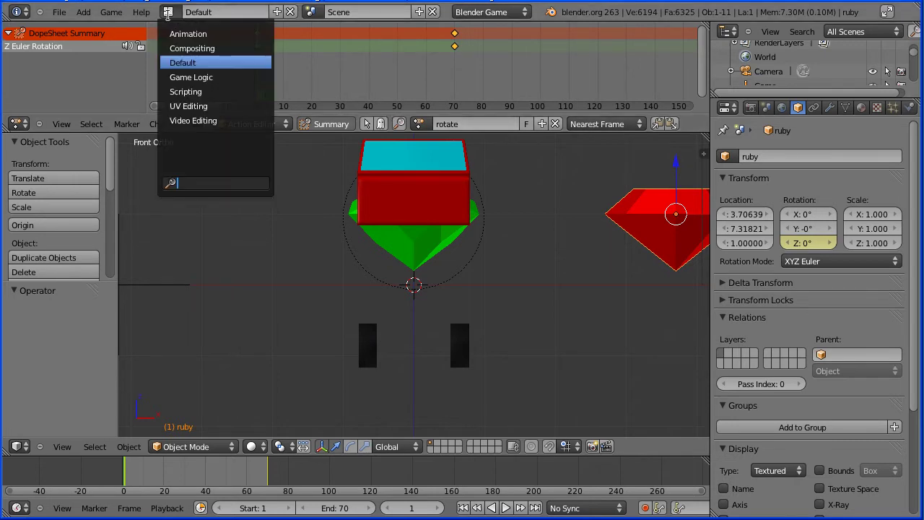
click(191, 77)
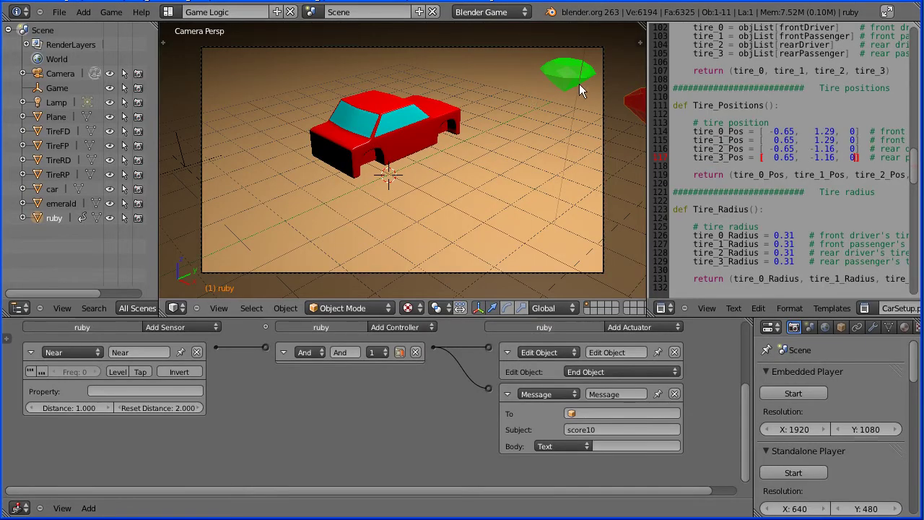
click(165, 326)
click(170, 352)
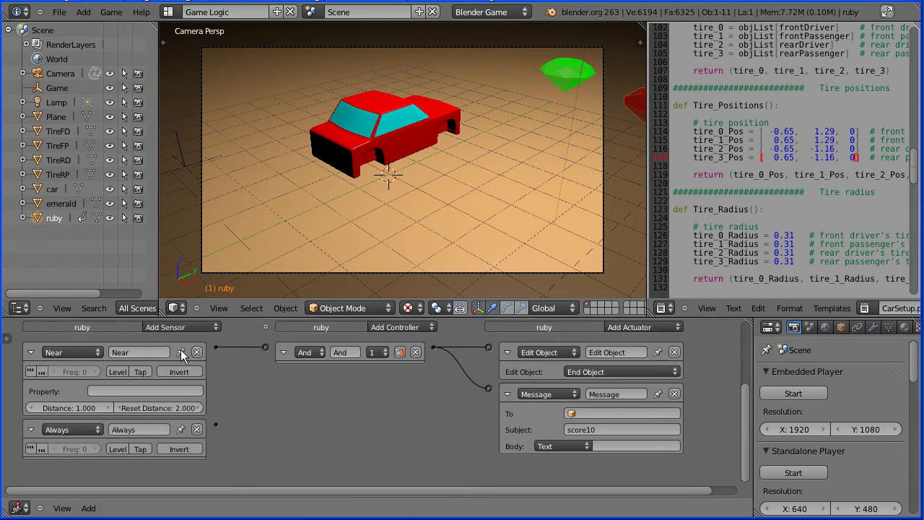
click(653, 326)
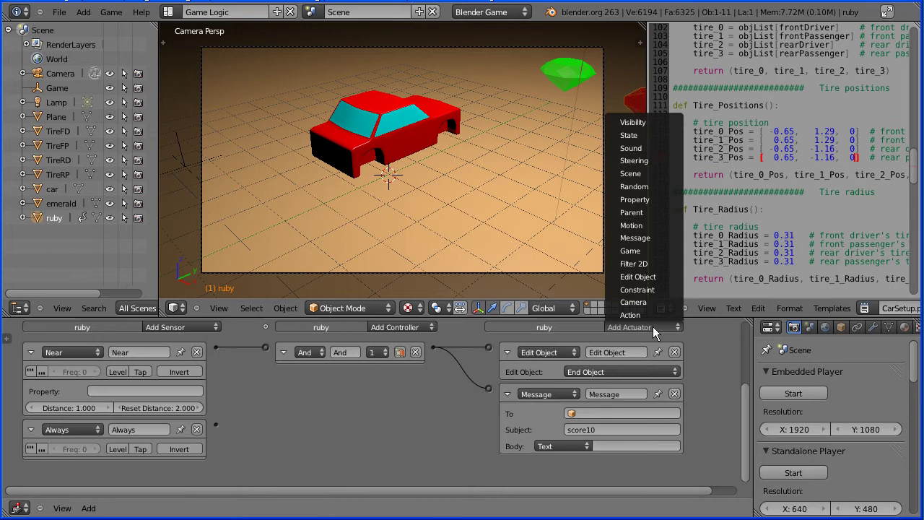
click(630, 314)
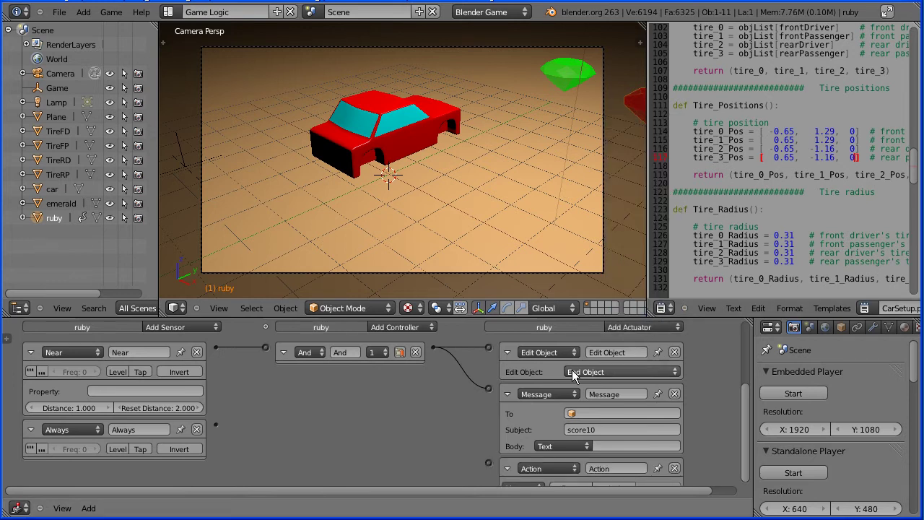
Rename the ruby's Message actuator as score10 and collapse it.
click(611, 401)
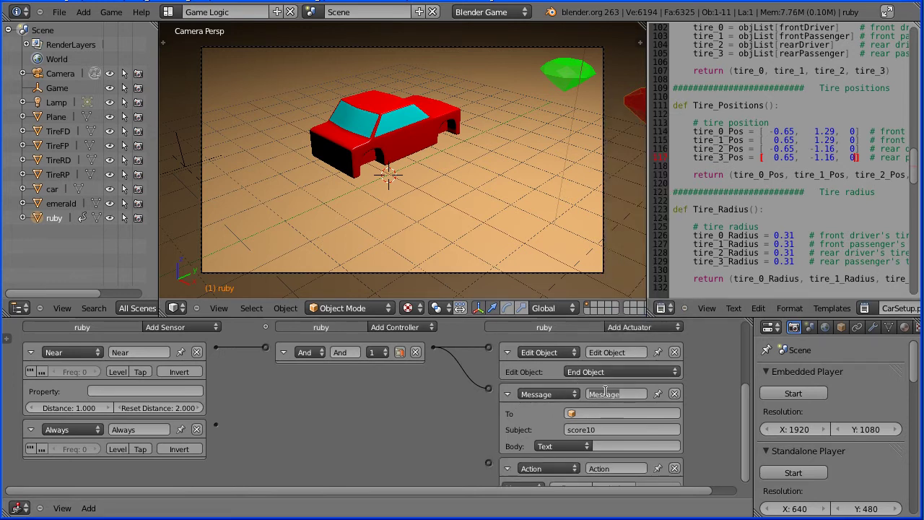
text(score10)
key(Return)
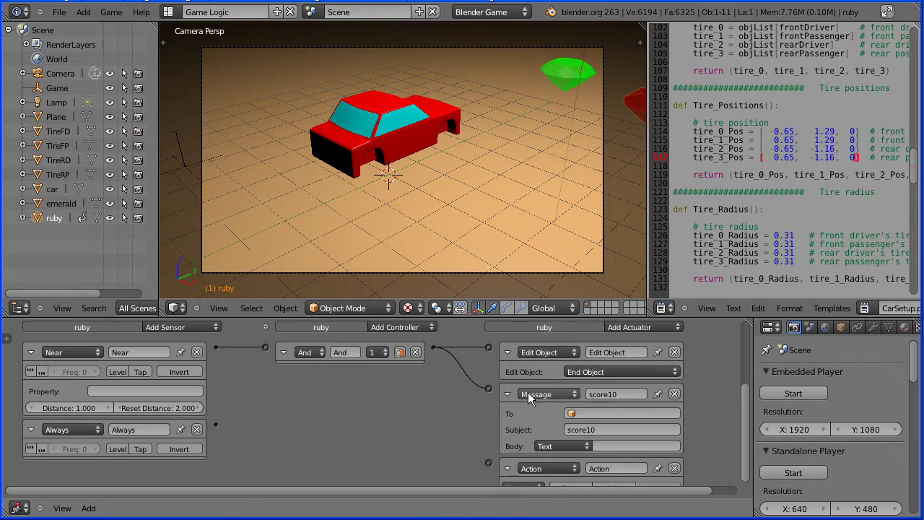
click(506, 394)
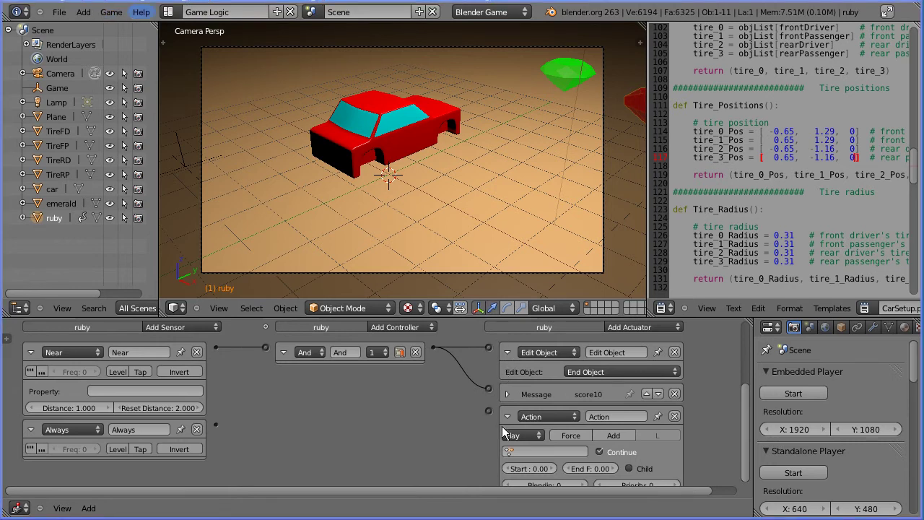
Configure the ruby's Action actuator to play the rotate action as Loop End from start frame 1 to end frame 70.
click(528, 451)
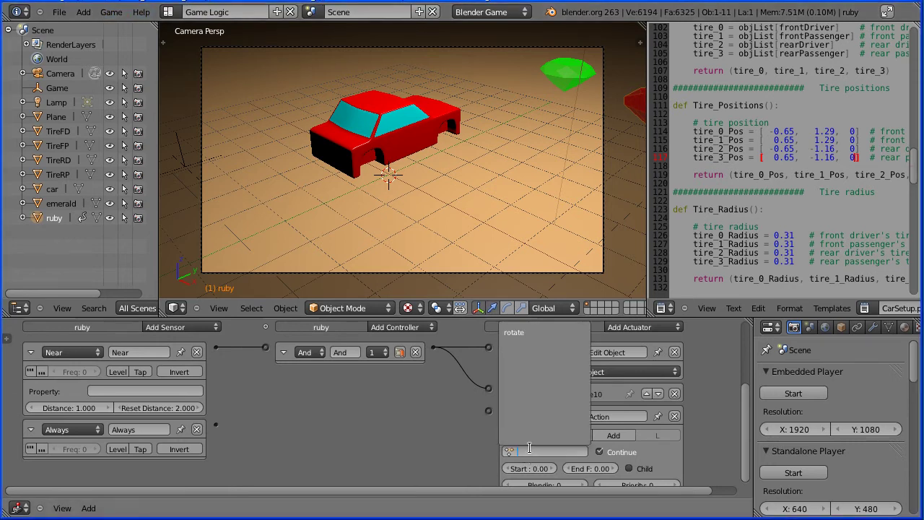
click(547, 333)
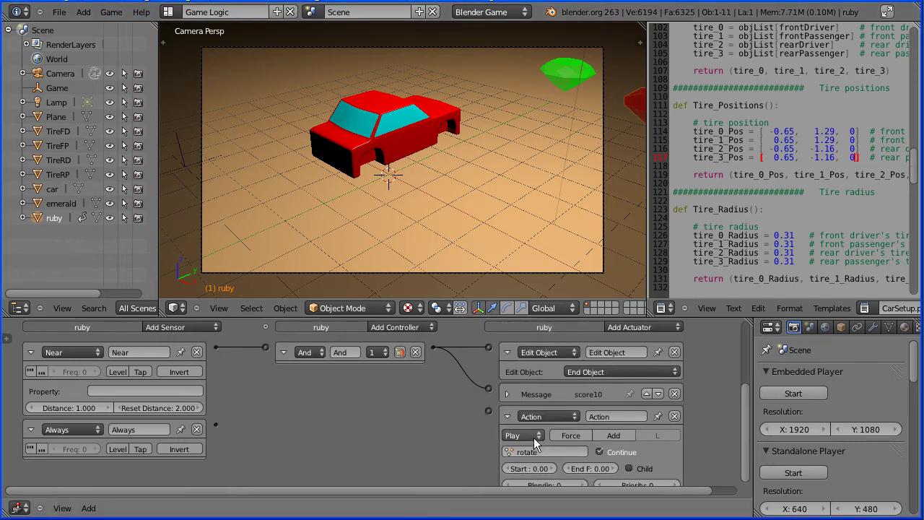
click(532, 435)
click(529, 374)
drag(536, 466, 548, 466)
click(600, 469)
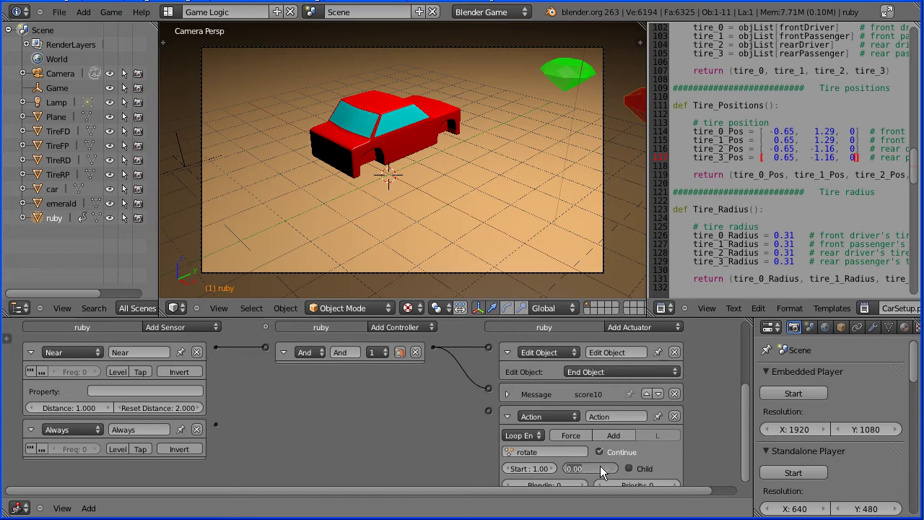
text(70)
key(Return)
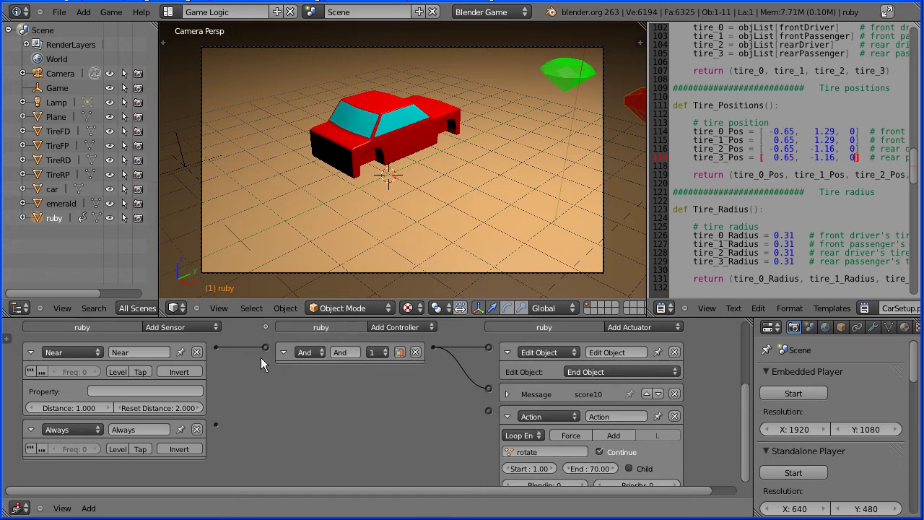
Link the ruby's Always sensor through a new And controller to its Action actuator, and test the spin in the game.
click(388, 339)
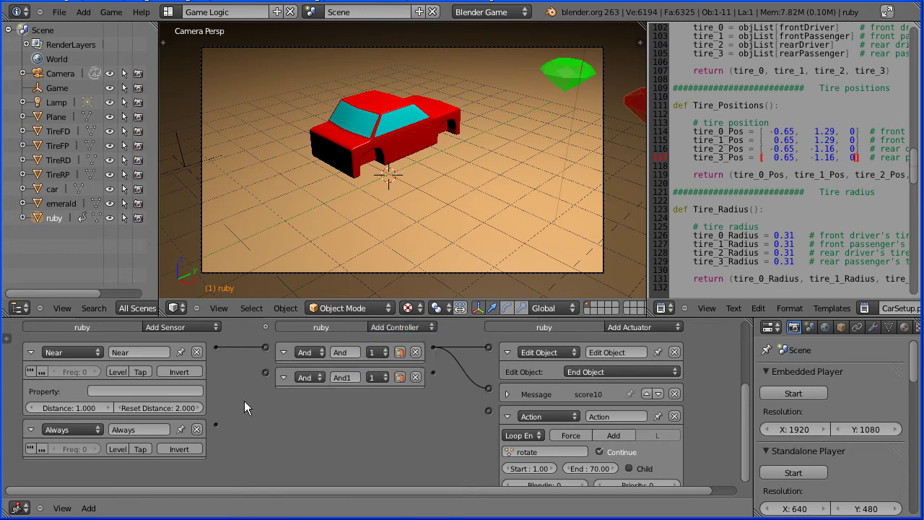
drag(215, 426, 267, 375)
drag(487, 407, 489, 408)
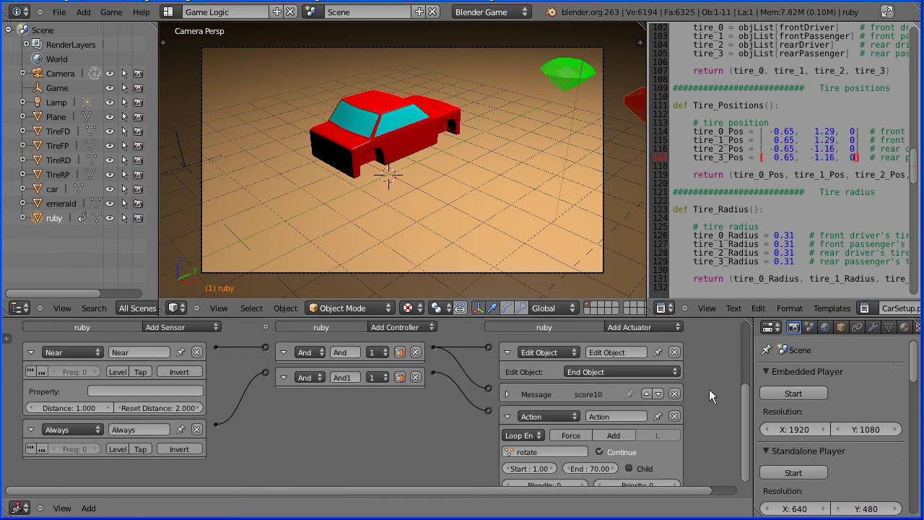
click(780, 395)
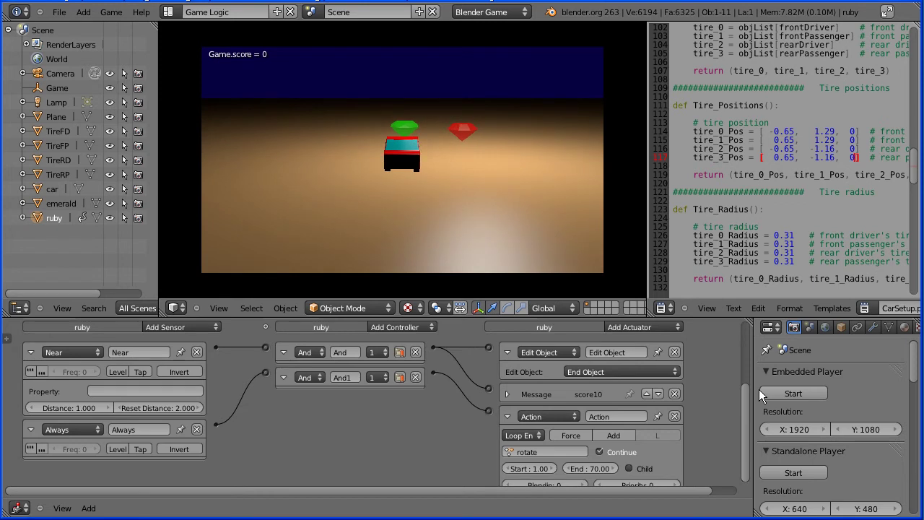
key(Escape)
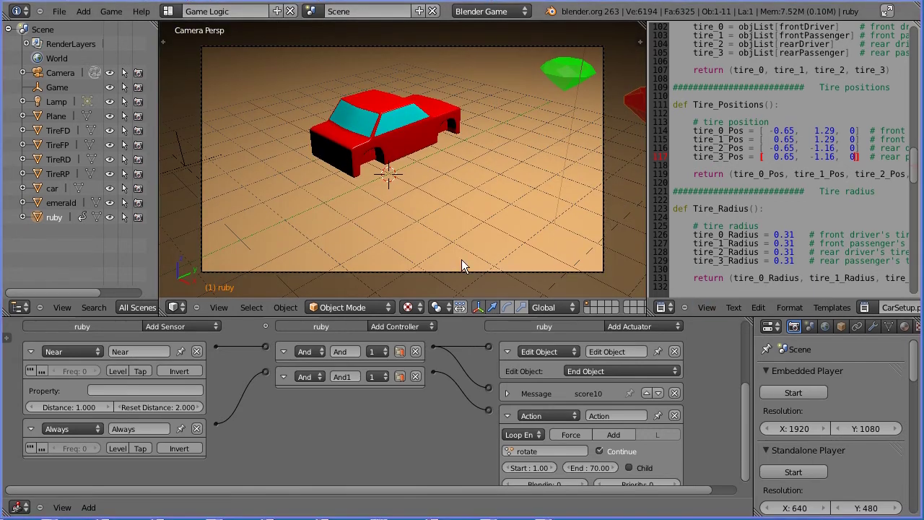
Select the emerald and add an Always sensor, an And controller and an Action actuator to it.
click(564, 84)
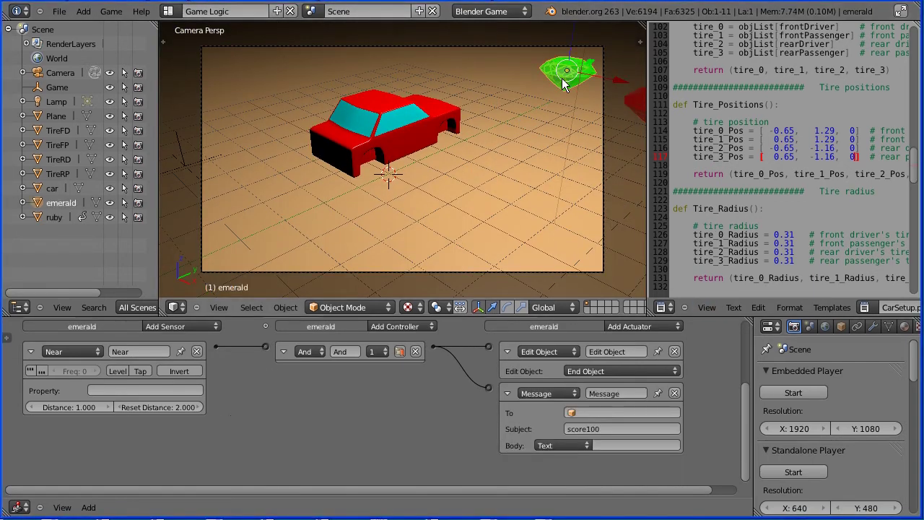
click(195, 326)
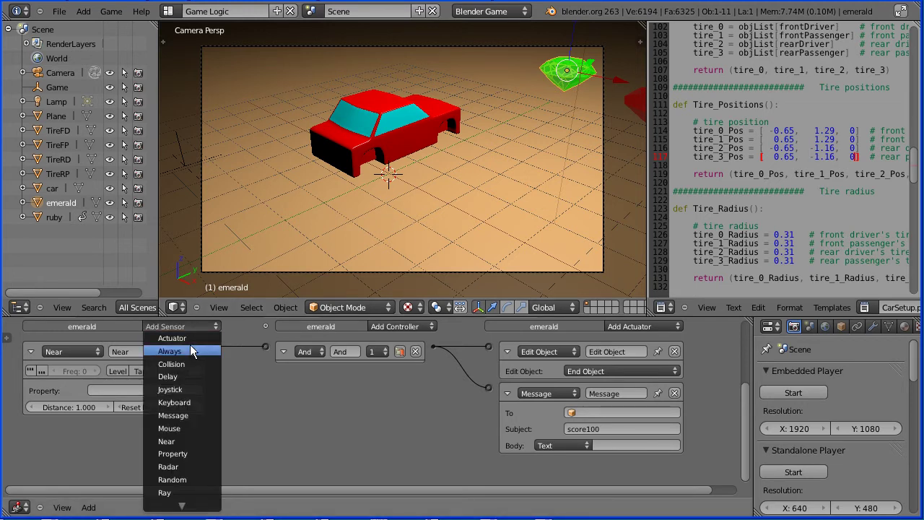
click(191, 351)
click(376, 325)
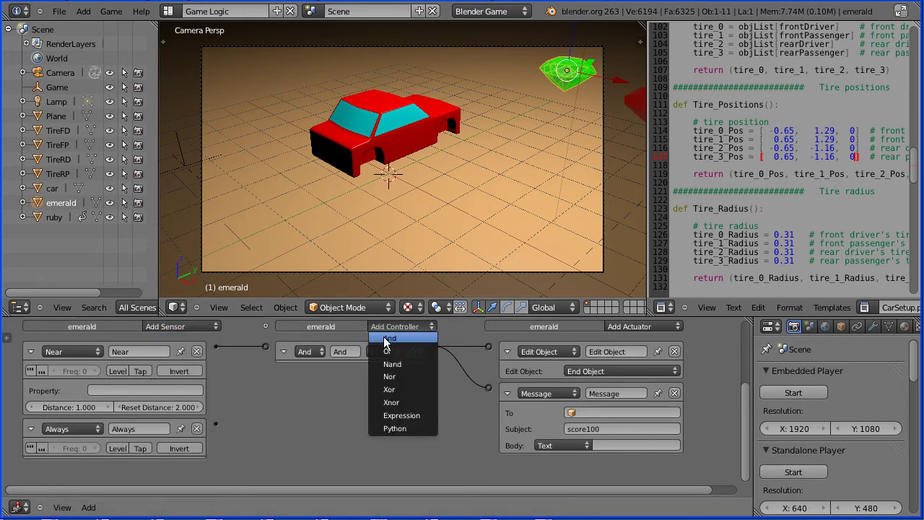
click(384, 340)
click(630, 328)
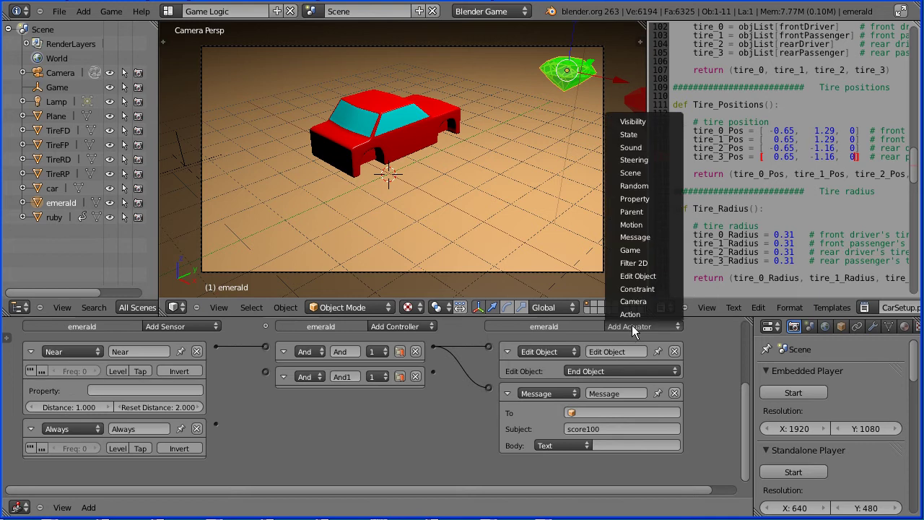
click(639, 314)
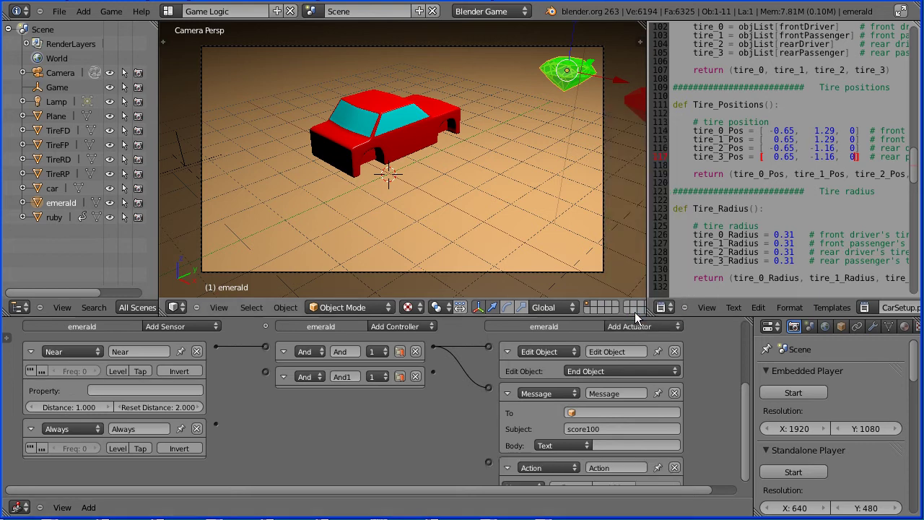
Rename the emerald's Message actuator as score100 and collapse it.
click(610, 393)
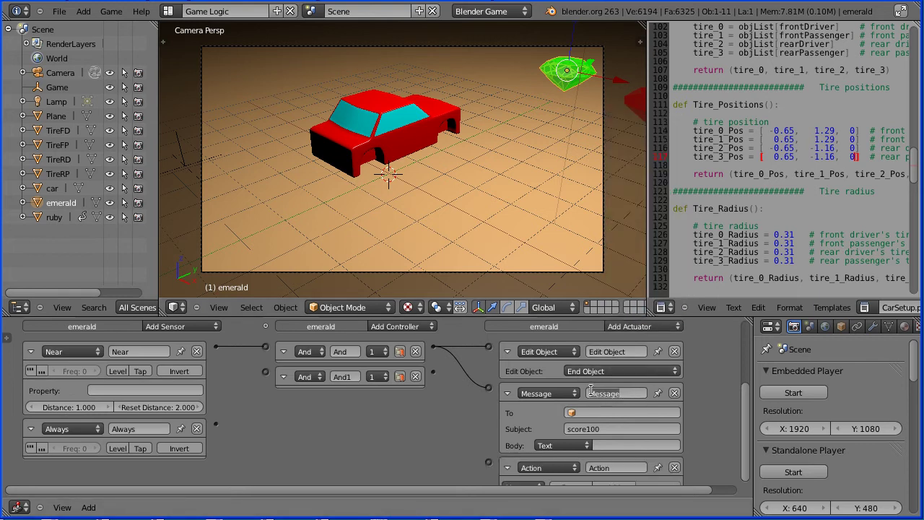
text(score100)
key(Return)
click(506, 394)
Configure the emerald's Action actuator to play the rotate action as Loop End from start frame 1 to end frame 70.
click(525, 434)
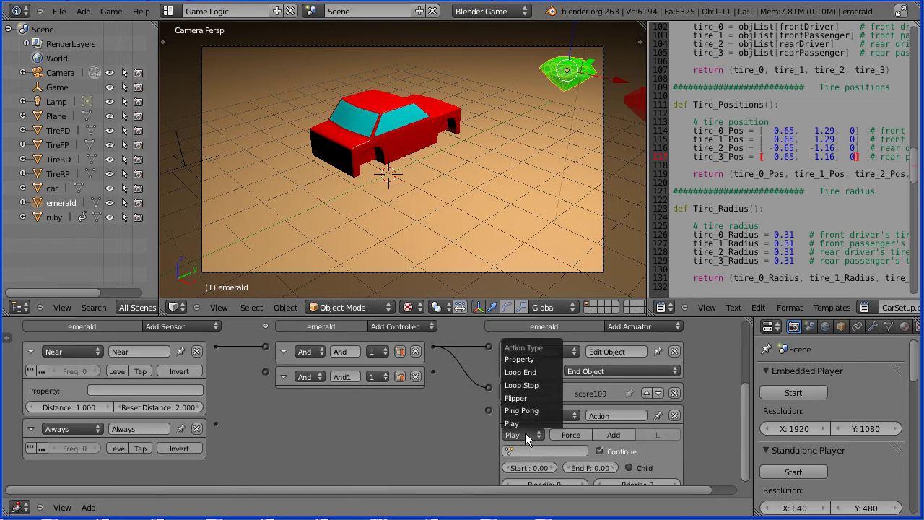
click(521, 372)
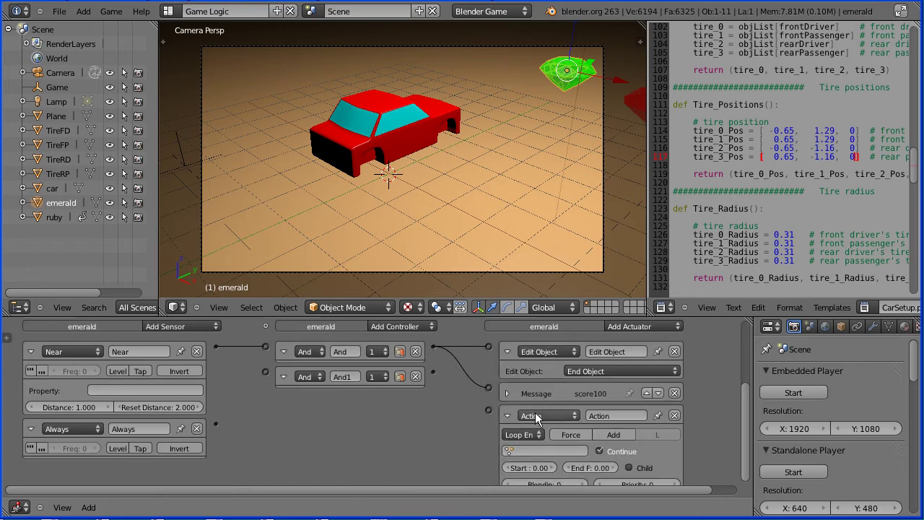
click(531, 450)
click(552, 331)
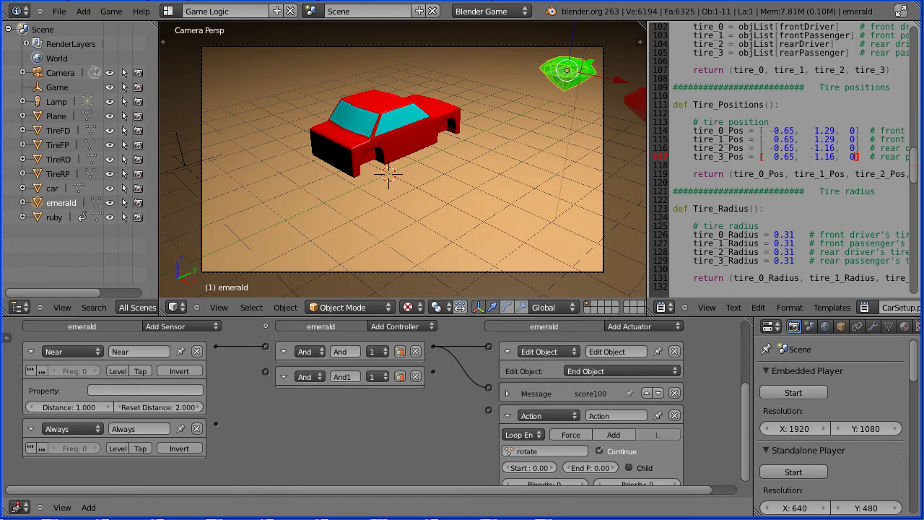
click(530, 468)
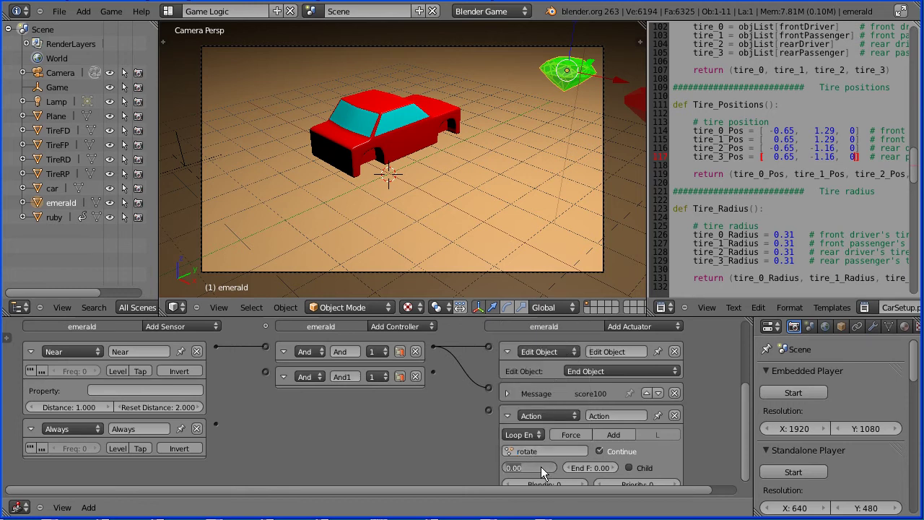
text(1)
key(Return)
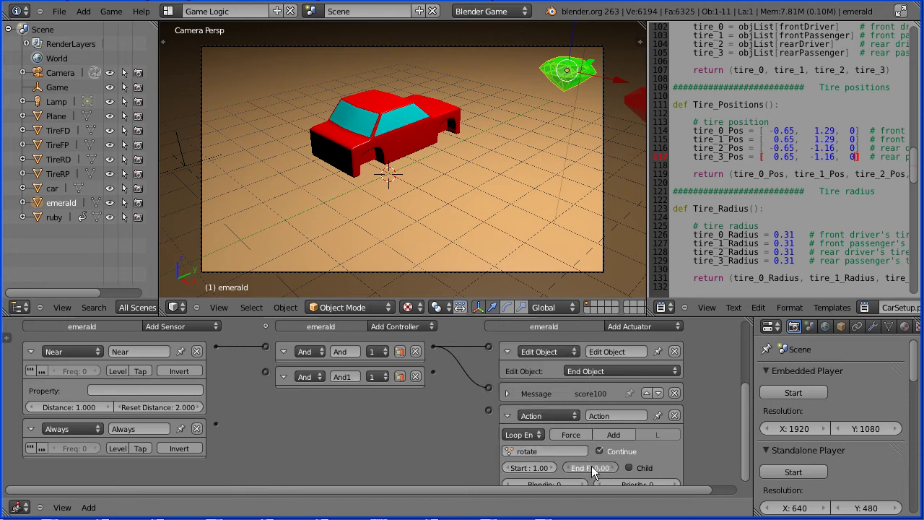
click(592, 468)
text(70)
key(Return)
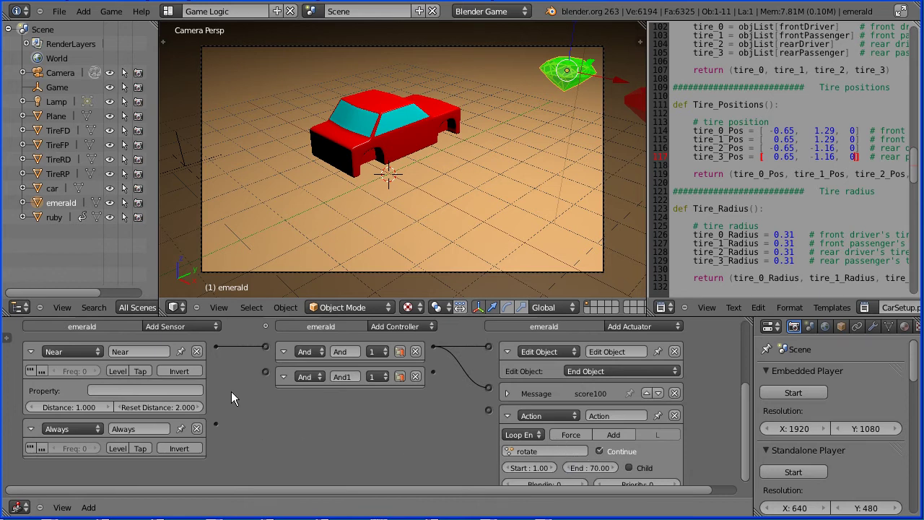
Wire the emerald's Always sensor through the second And controller to its Action actuator, and test the game.
drag(216, 423, 266, 372)
drag(432, 372, 490, 409)
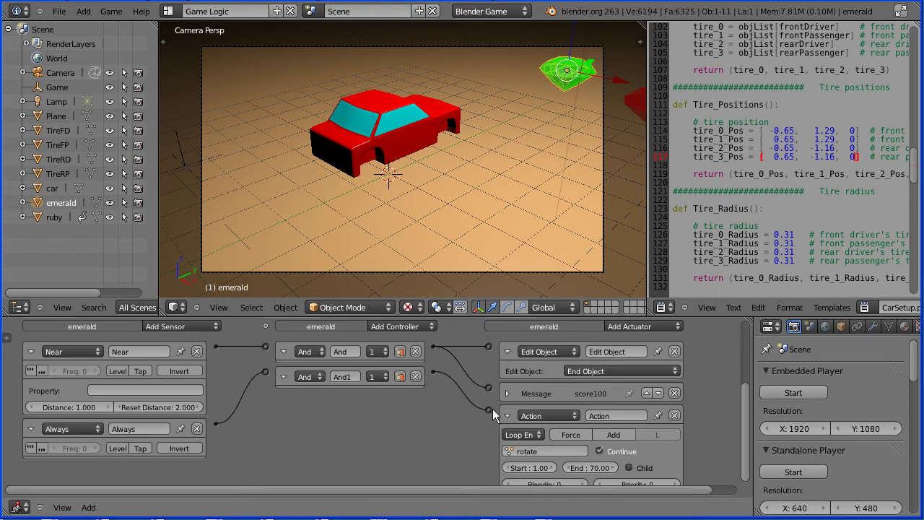
click(781, 392)
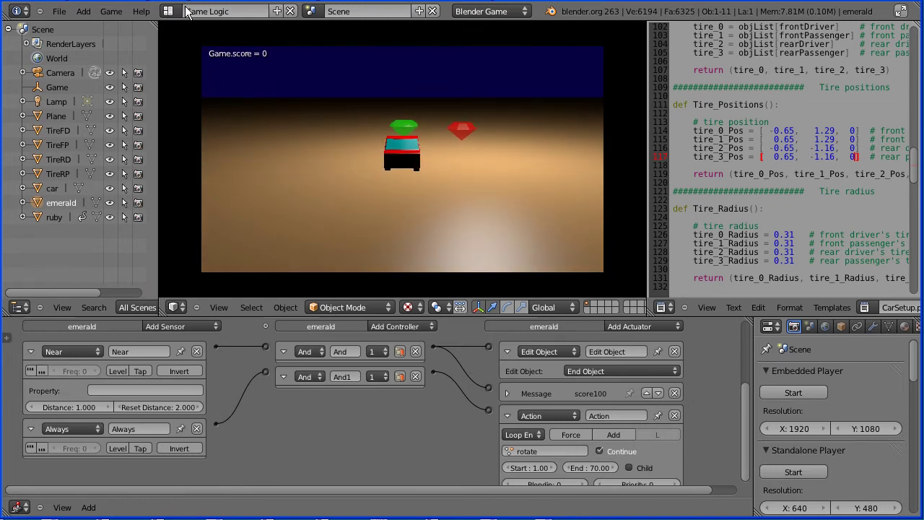
key(Escape)
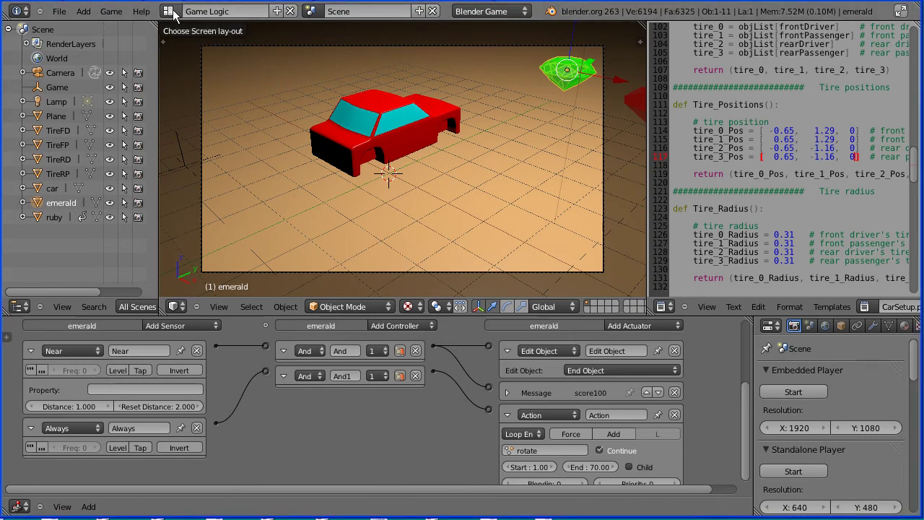
Switch to the Default screen layout and merge the Action Editor area into the 3D view.
click(168, 11)
click(230, 64)
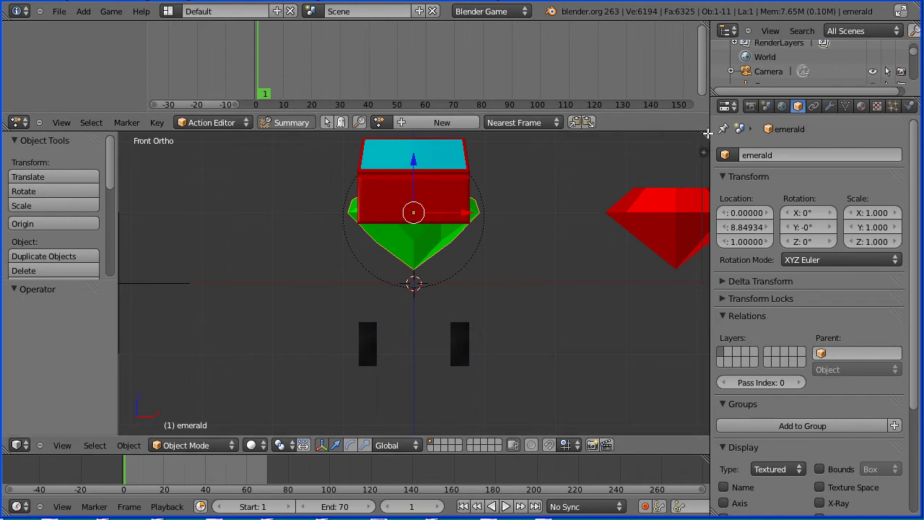
drag(707, 124, 704, 120)
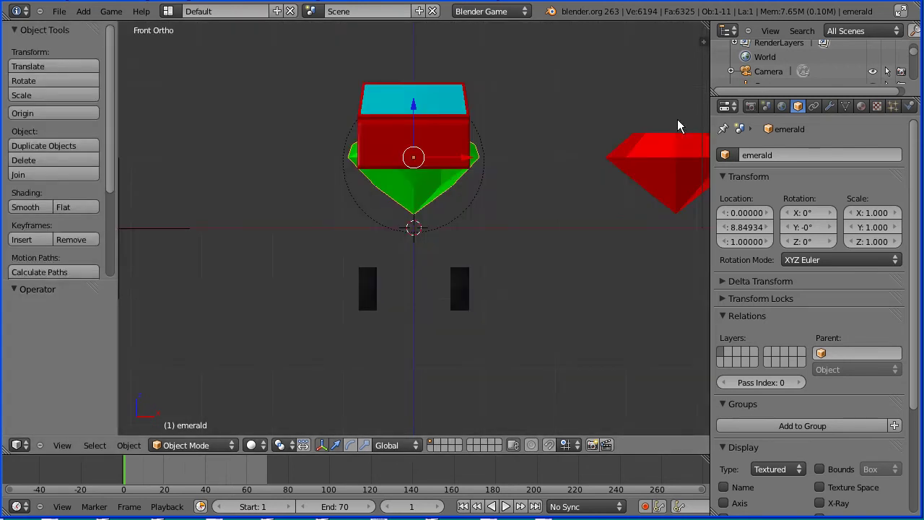
Enlarge the Outliner and hide the Plane and car objects in the viewport.
middle_drag(581, 99, 521, 143)
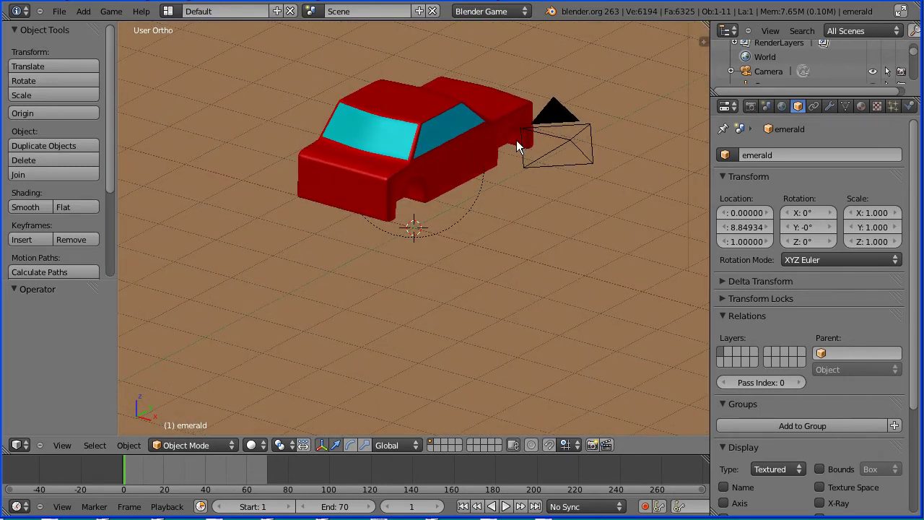
drag(763, 97, 882, 159)
click(873, 135)
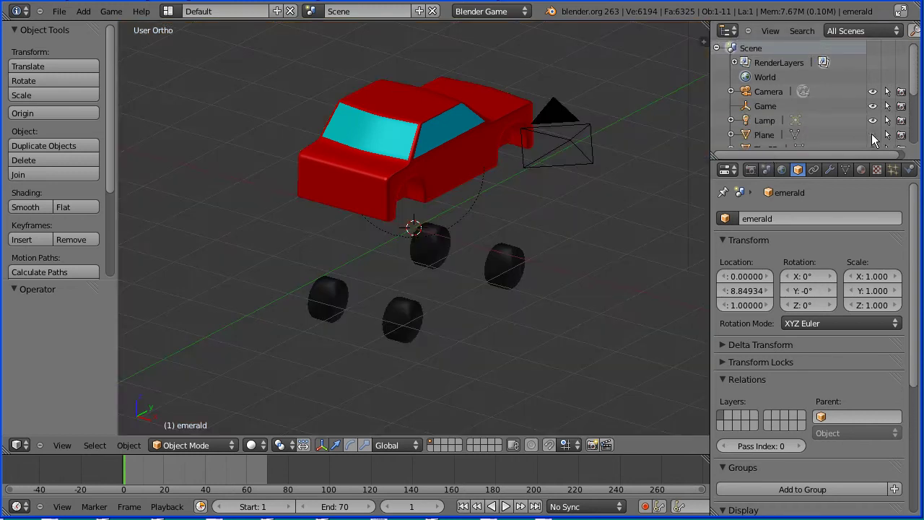
drag(914, 92, 913, 137)
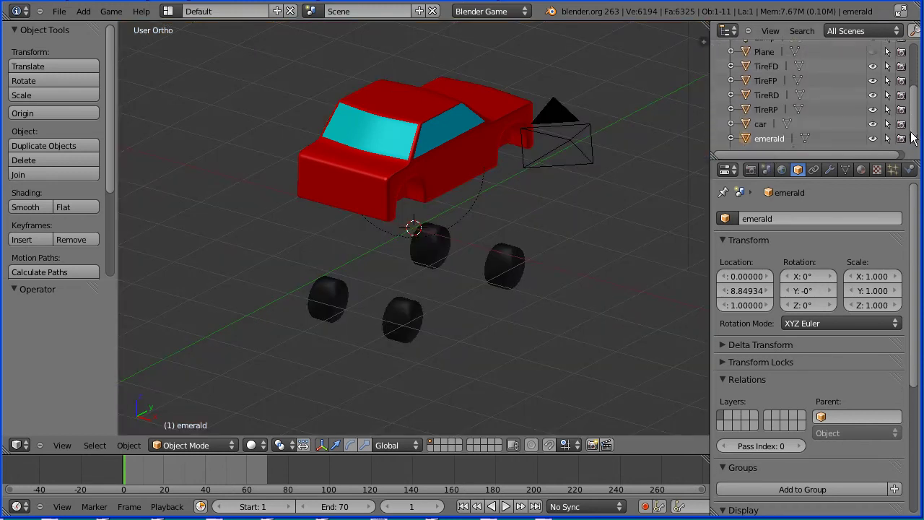
click(873, 119)
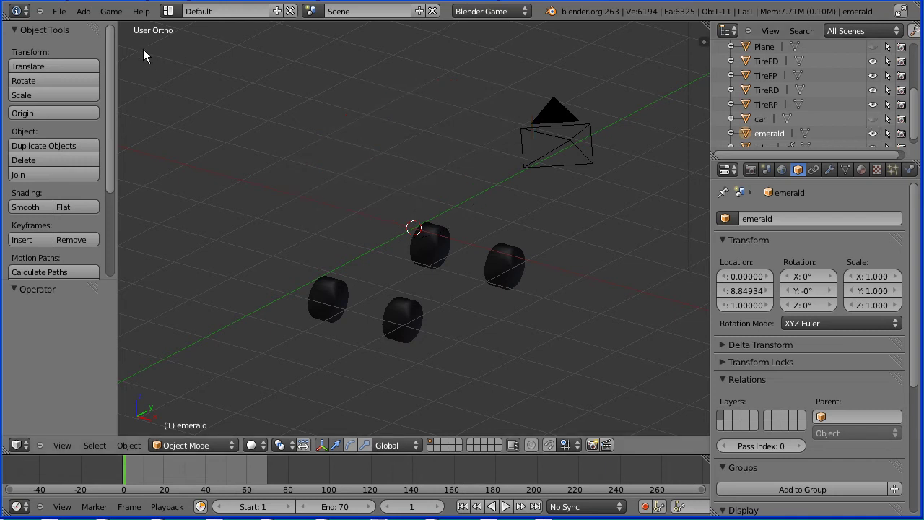
Add a cube mesh at the 3D cursor and enter Edit Mode on it.
click(83, 11)
mouse_move(85, 27)
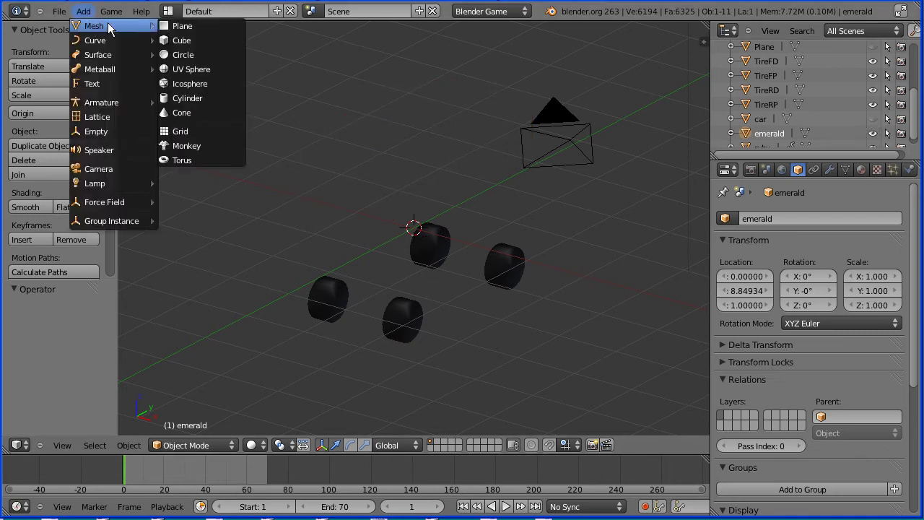
click(193, 42)
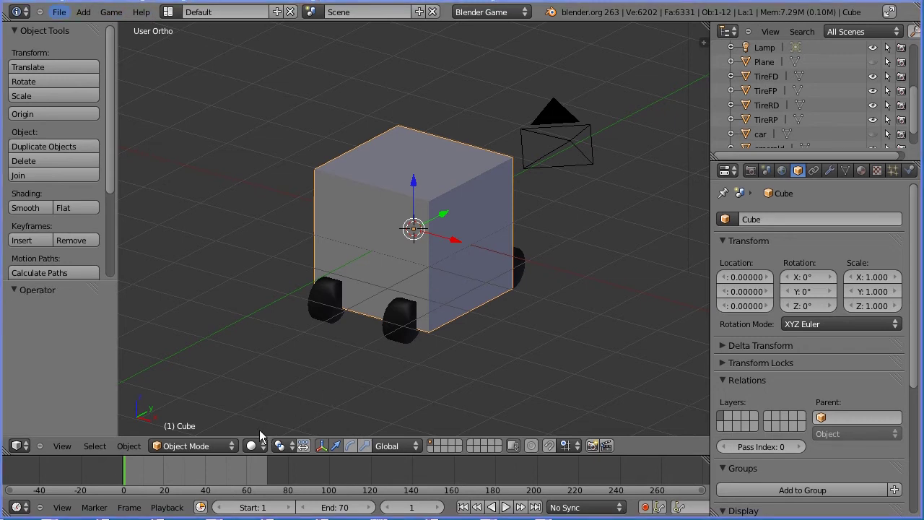
click(212, 446)
click(217, 422)
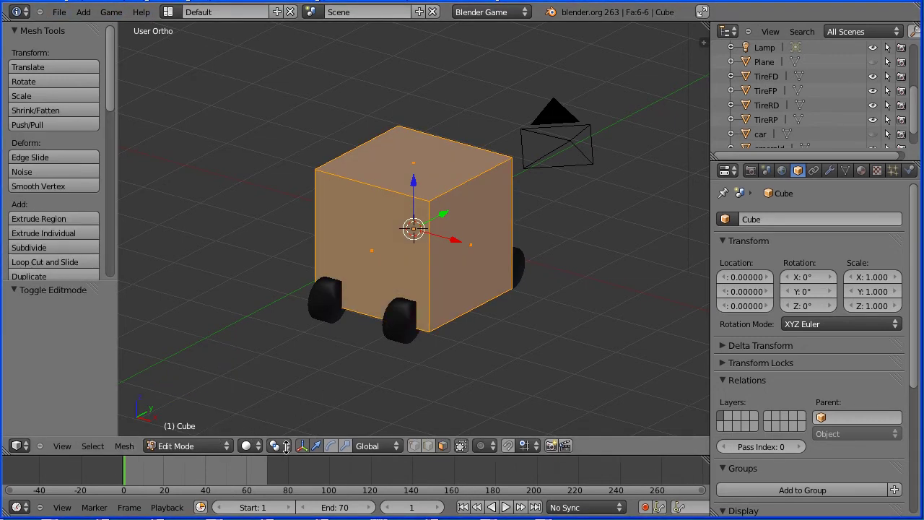
In vertex select mode, merge the cube's nearest top corner into the adjacent top corner along Y, using Merge At Last.
click(416, 446)
right_click(428, 201)
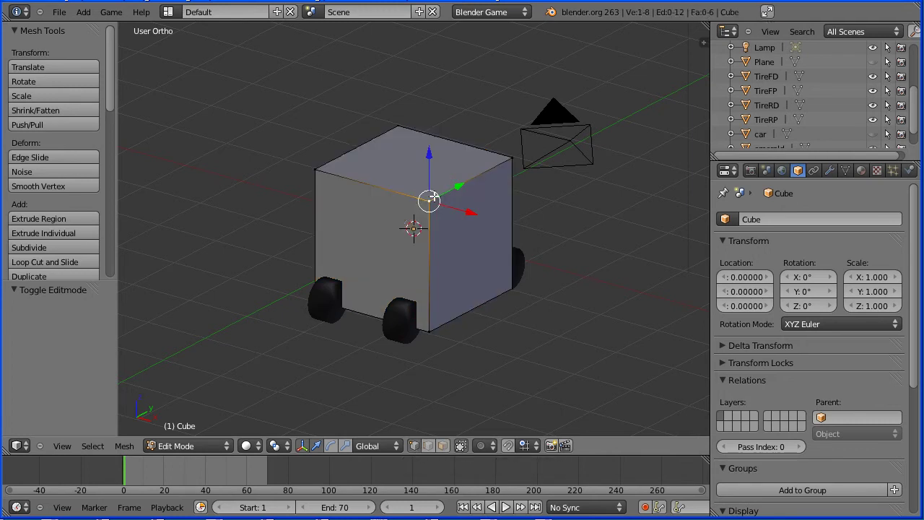
shift+right_click(511, 156)
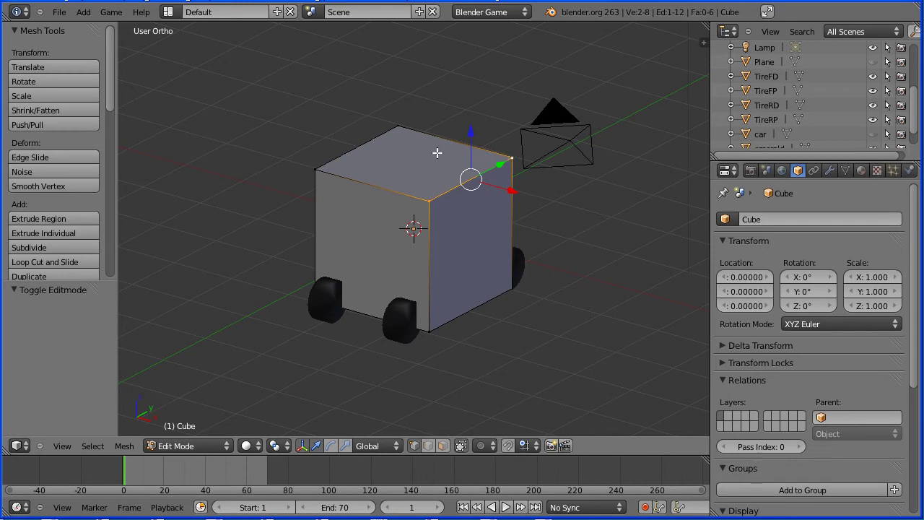
click(124, 446)
mouse_move(174, 240)
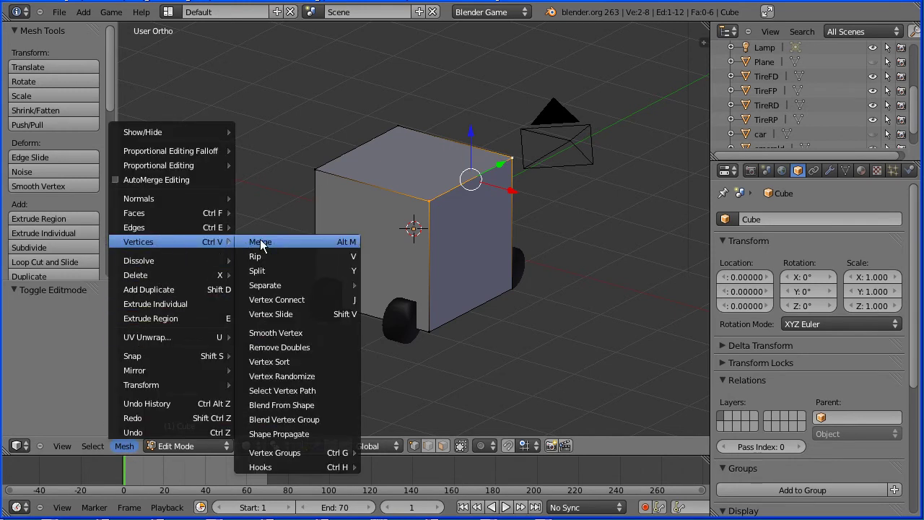
click(323, 241)
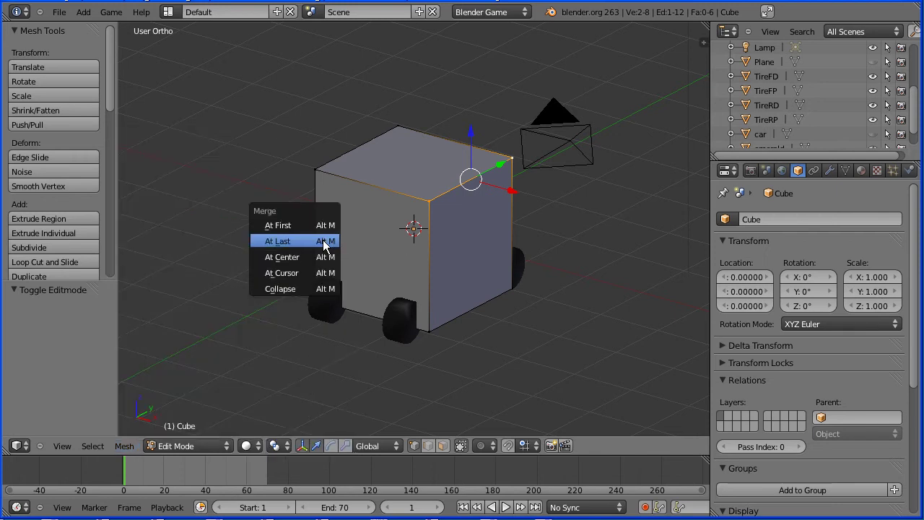
click(312, 243)
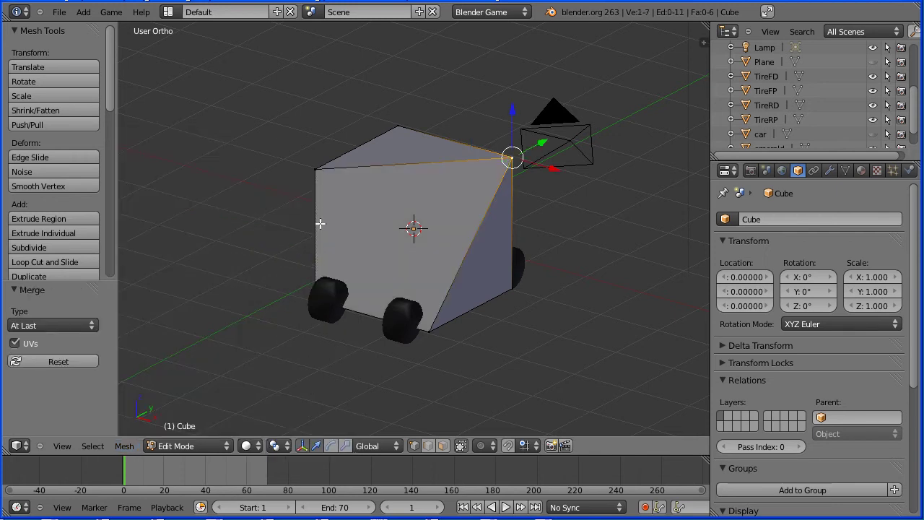
Merge the remaining two top corner vertices with At First, forming a wedge with a sloped face.
right_click(398, 127)
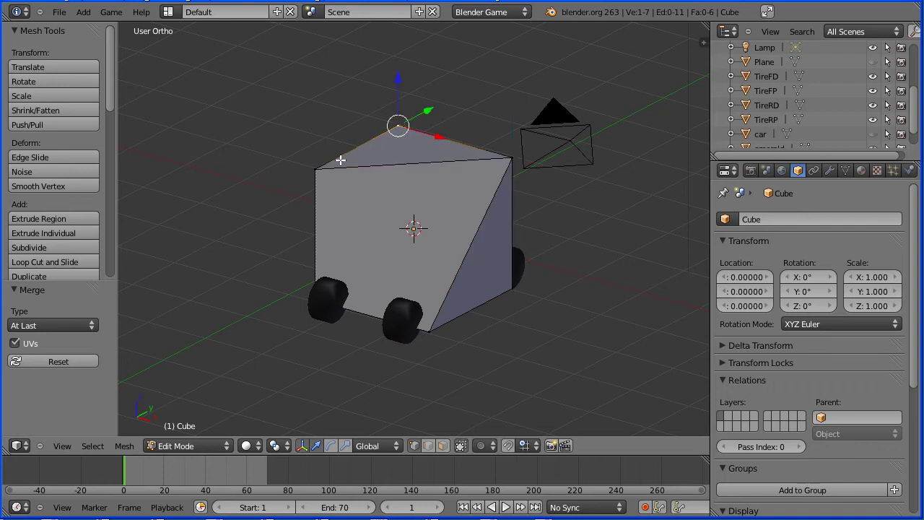
shift+right_click(315, 171)
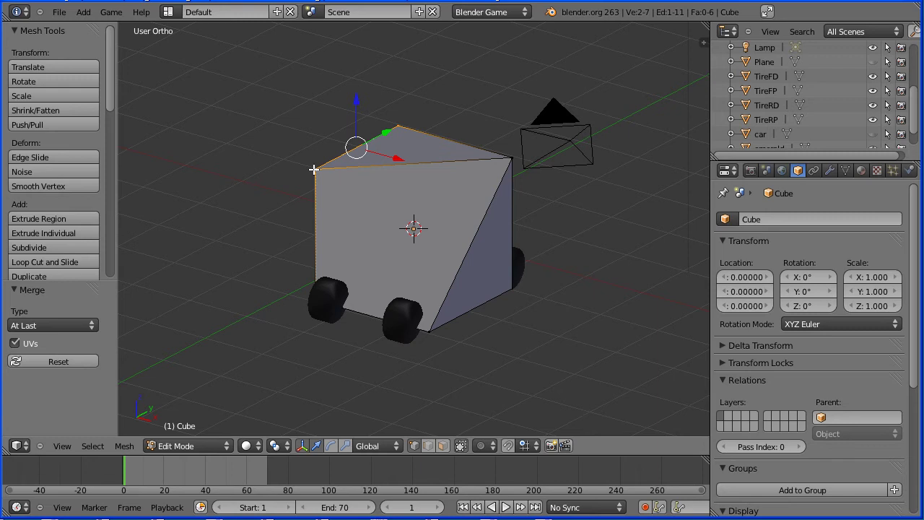
key(alt+m)
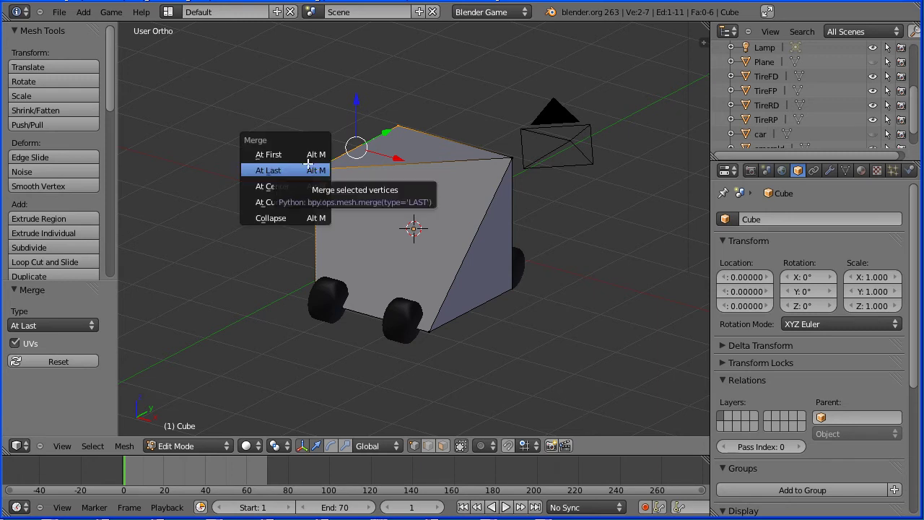
click(303, 154)
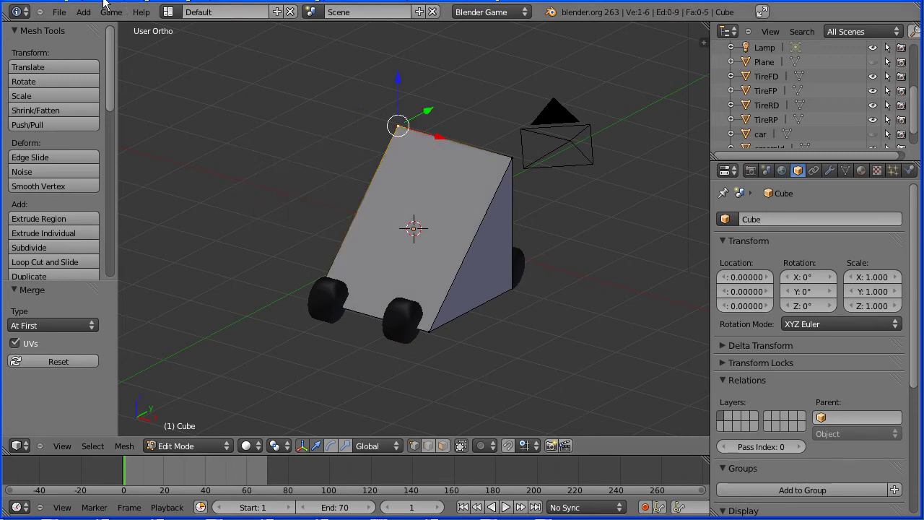
Return to Object Mode and rename the wedge object as ramp.
key(Tab)
key(Tab)
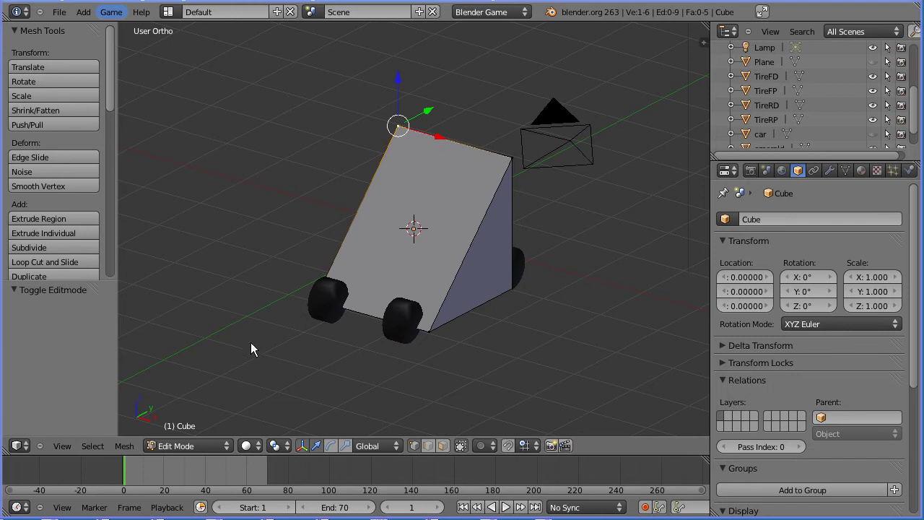
click(201, 444)
click(200, 430)
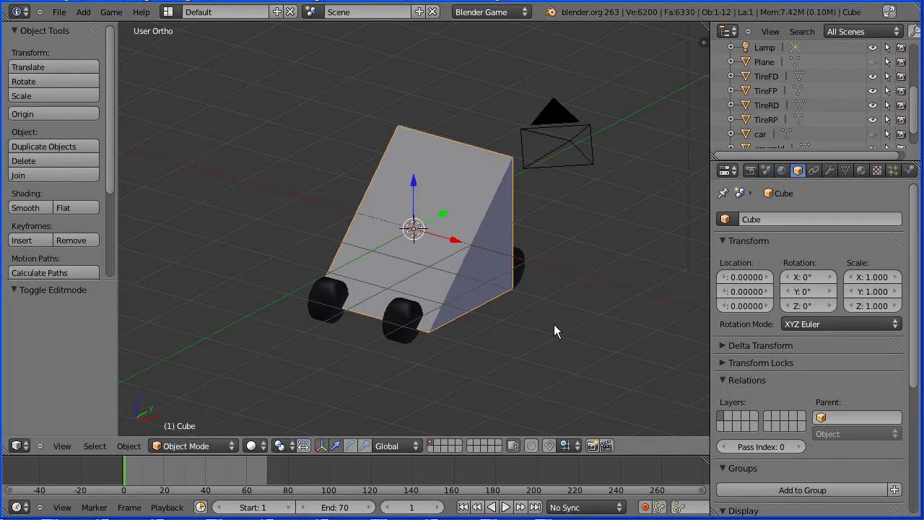
click(771, 219)
text(r)
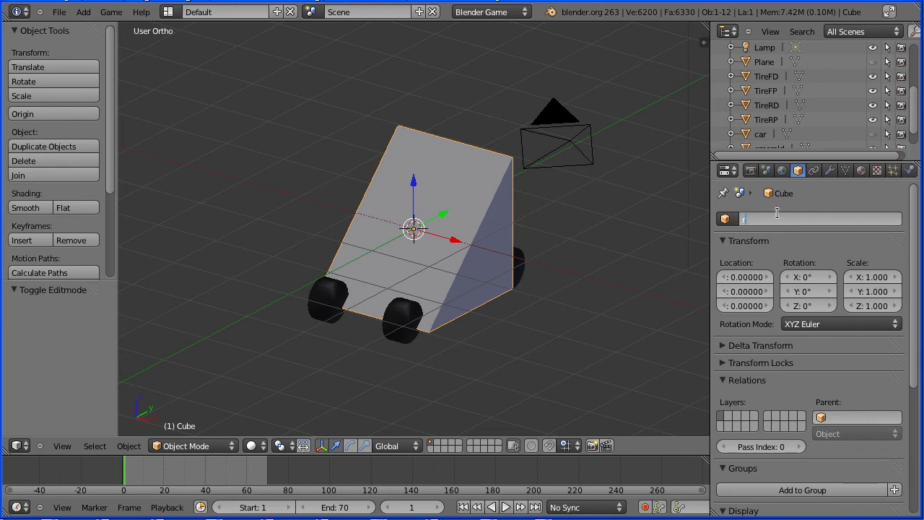
text(amp)
key(Return)
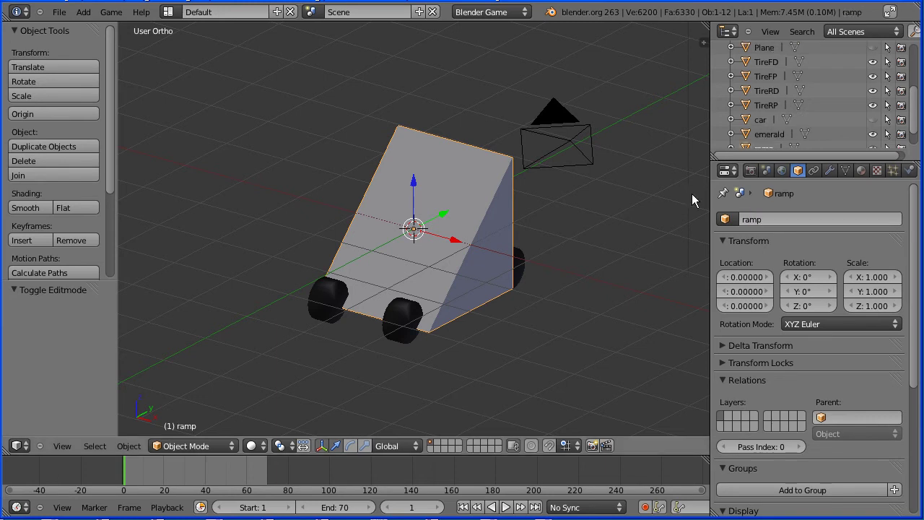
Add another cube mesh named platform and move it about 2.59 units along the Y axis.
click(83, 12)
mouse_move(92, 28)
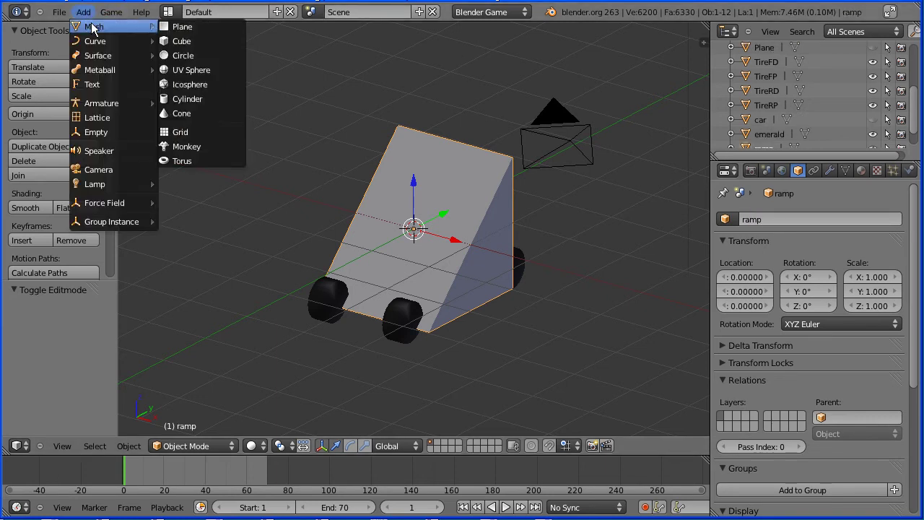
click(201, 41)
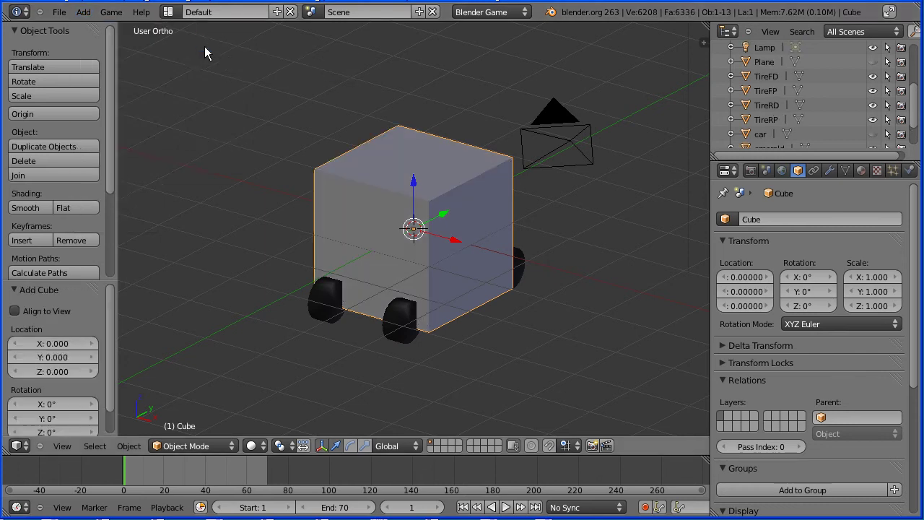
click(757, 221)
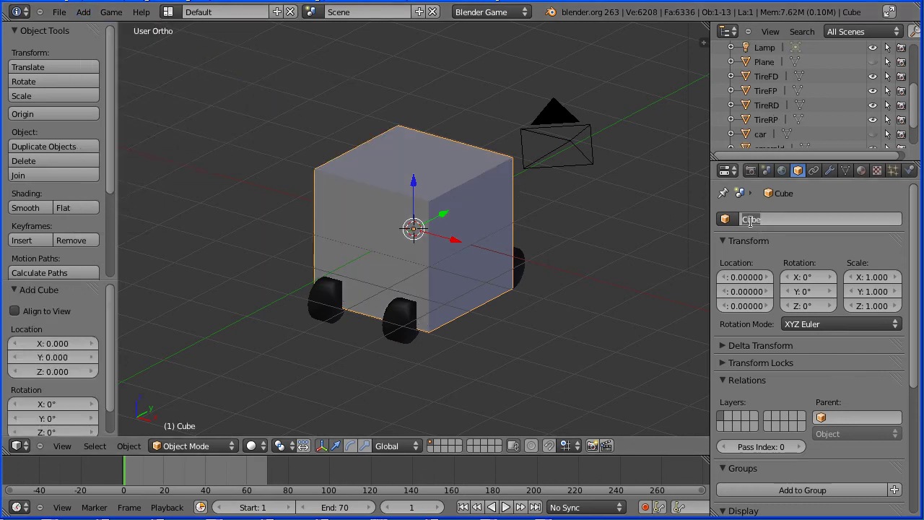
text(platform)
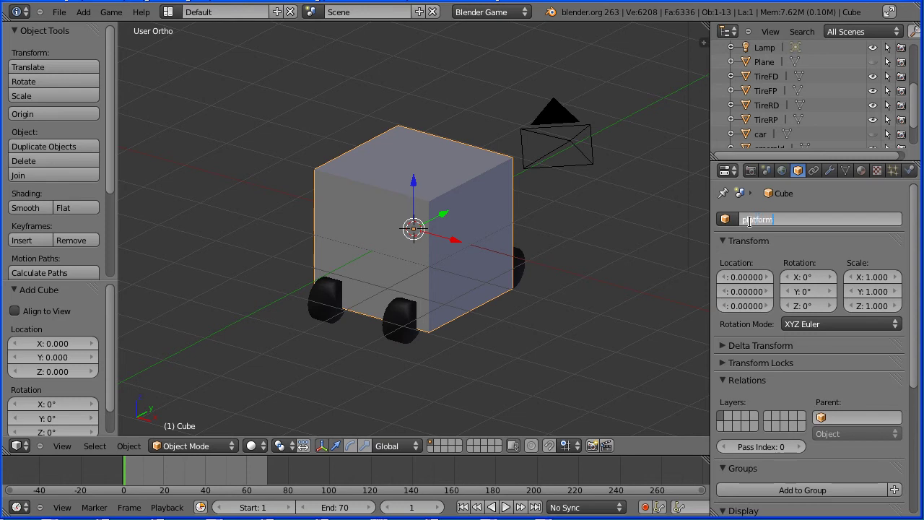
key(Return)
drag(443, 217, 556, 173)
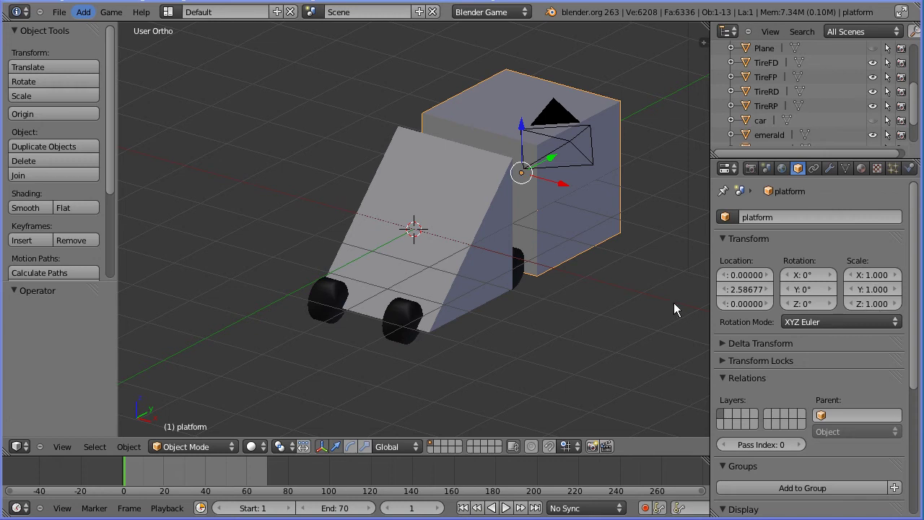
Set the ramp's location to Y 4 and Z 1, and its Y scale to 2.
right_click(484, 278)
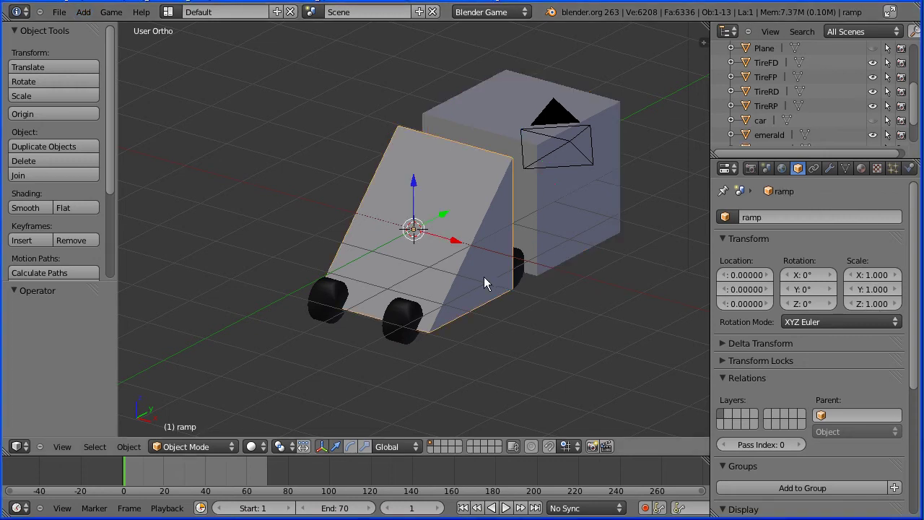
click(745, 292)
text(4)
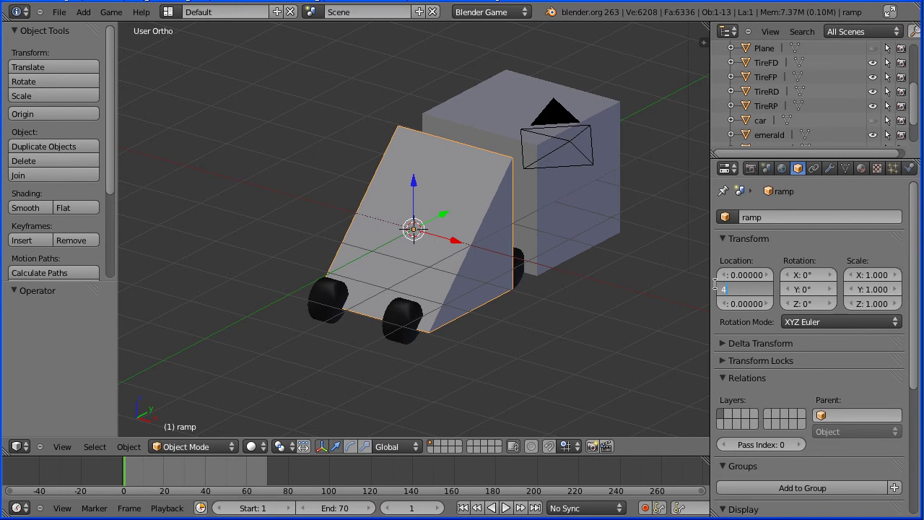
key(Return)
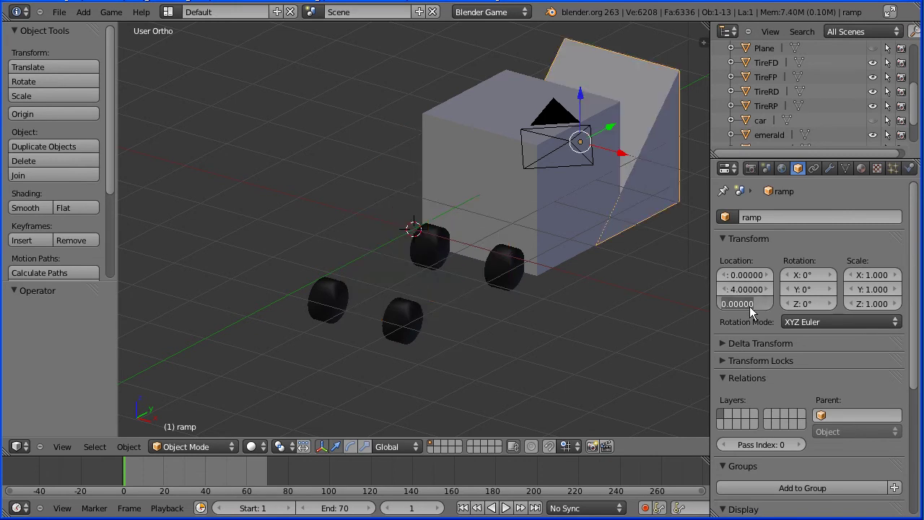
text(1)
key(Return)
click(869, 292)
text(2)
key(Return)
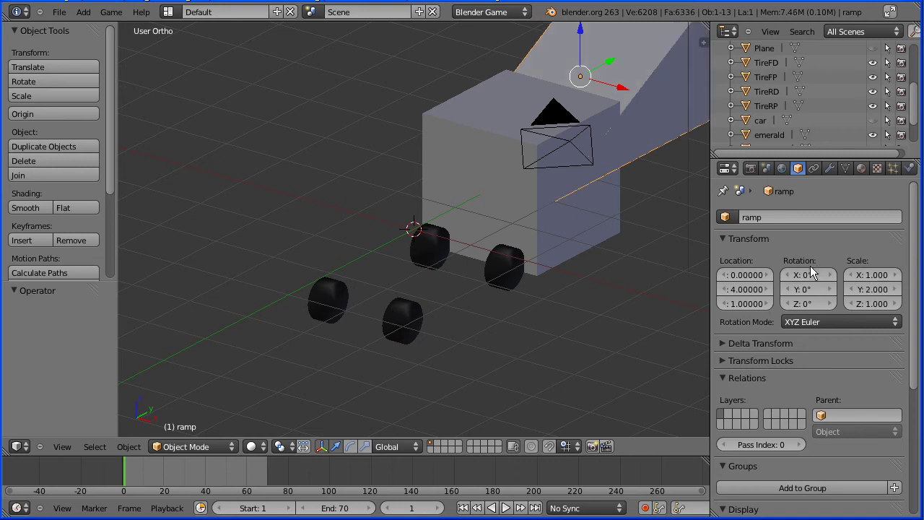
Set the platform's location to Y 14 and Z 1.8.
scroll(541, 283, down, 2)
scroll(541, 282, down, 2)
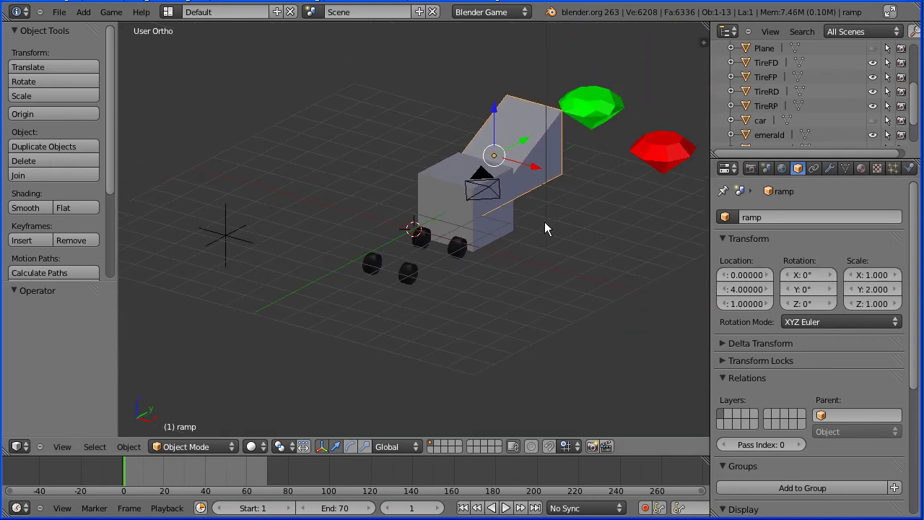
shift+middle_drag(559, 189, 316, 342)
right_click(266, 381)
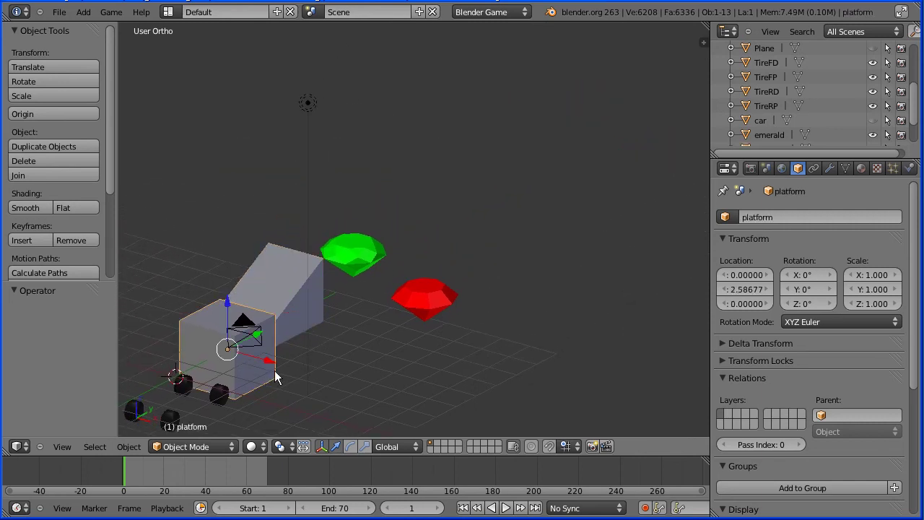
click(746, 290)
key(BackSpace)
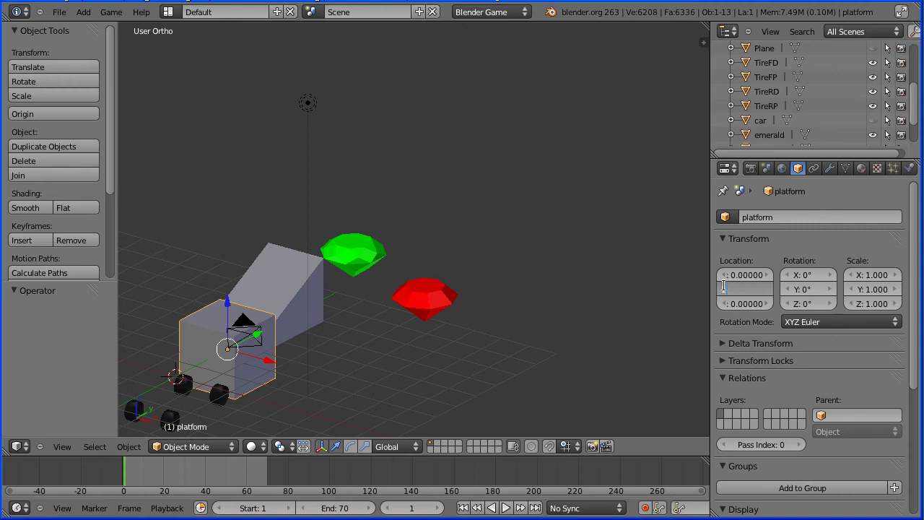
text(14)
key(Return)
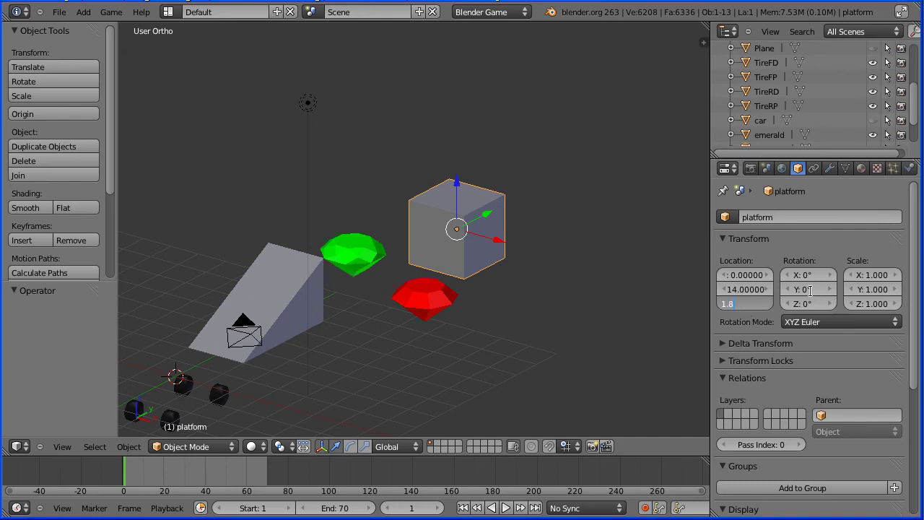
key(Return)
Scale the platform to 8 in Y and 0.2 in Z.
click(878, 290)
text(8)
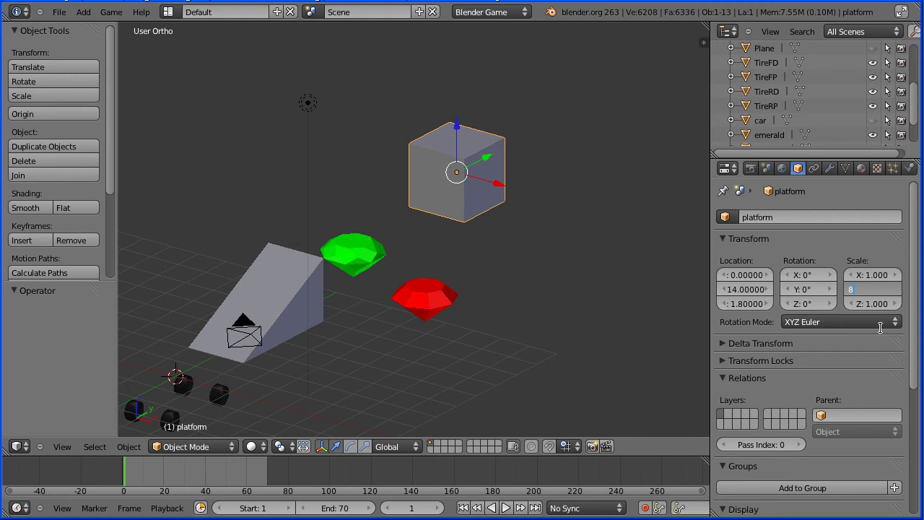
key(Return)
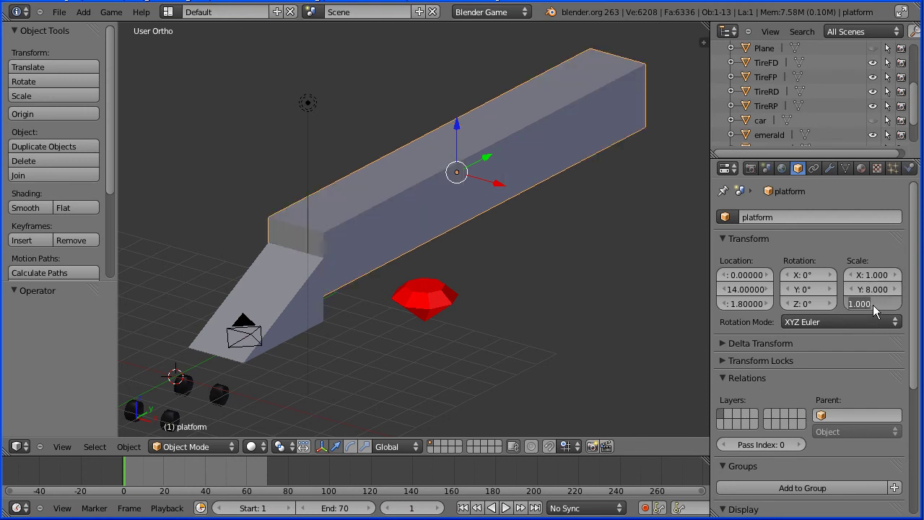
click(873, 304)
text(.2)
key(Return)
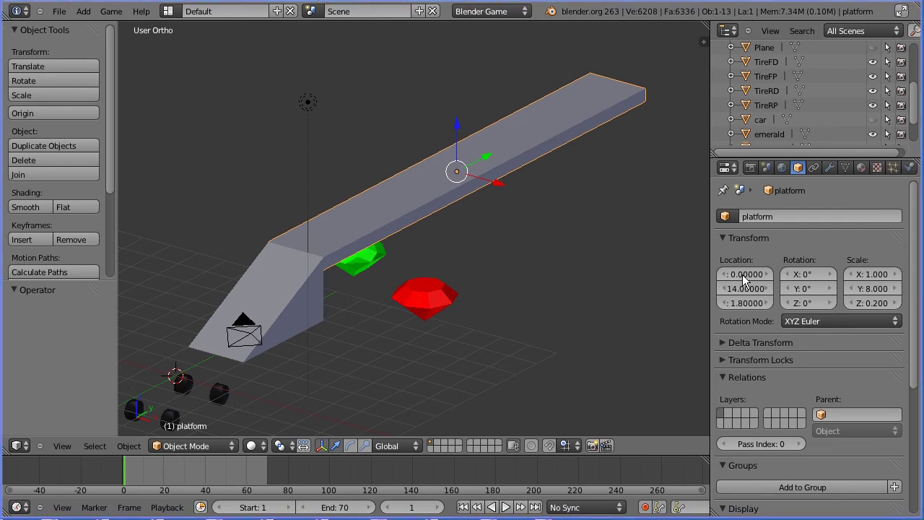
Place the ruby above the start of the platform at location X 0, Y 8, Z 3.
right_click(433, 303)
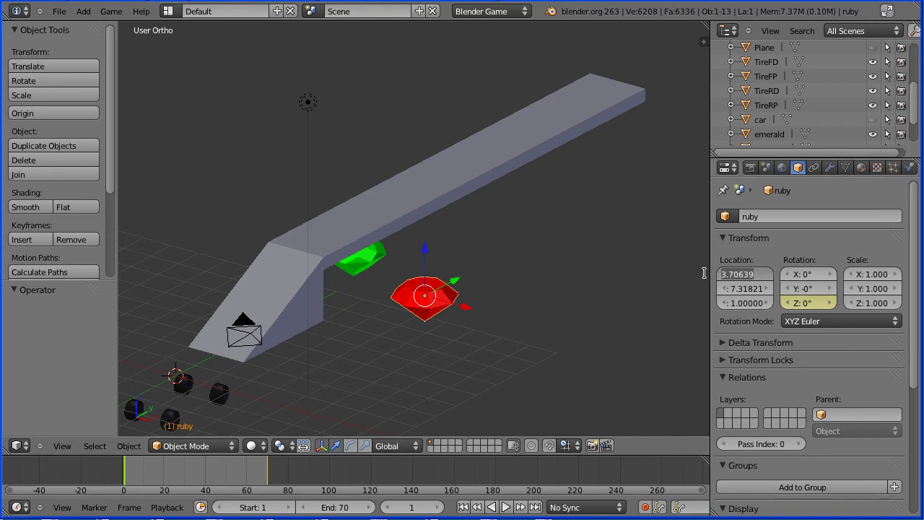
text(0)
key(Tab)
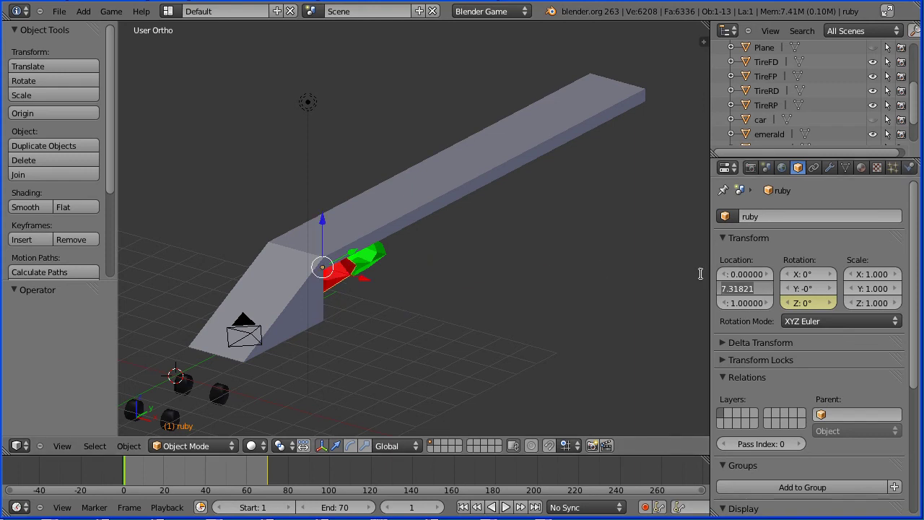
text(8)
key(Tab)
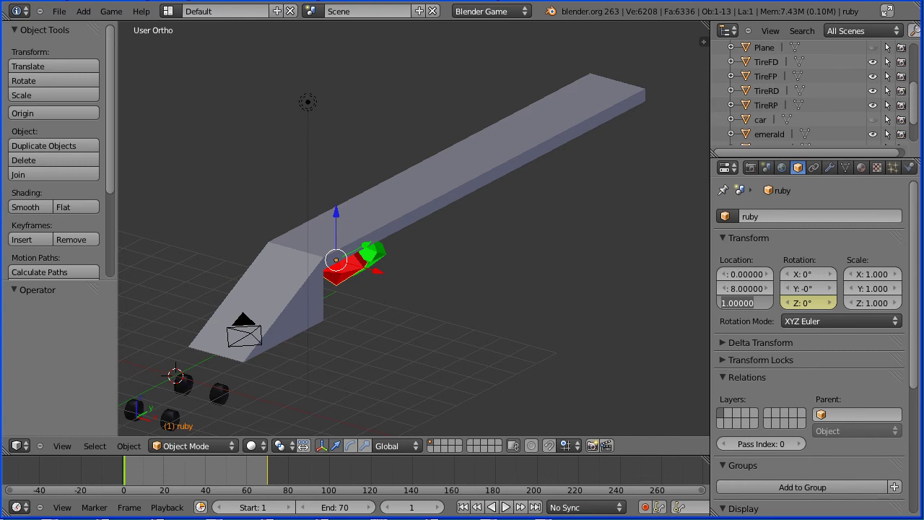
text(3)
key(Return)
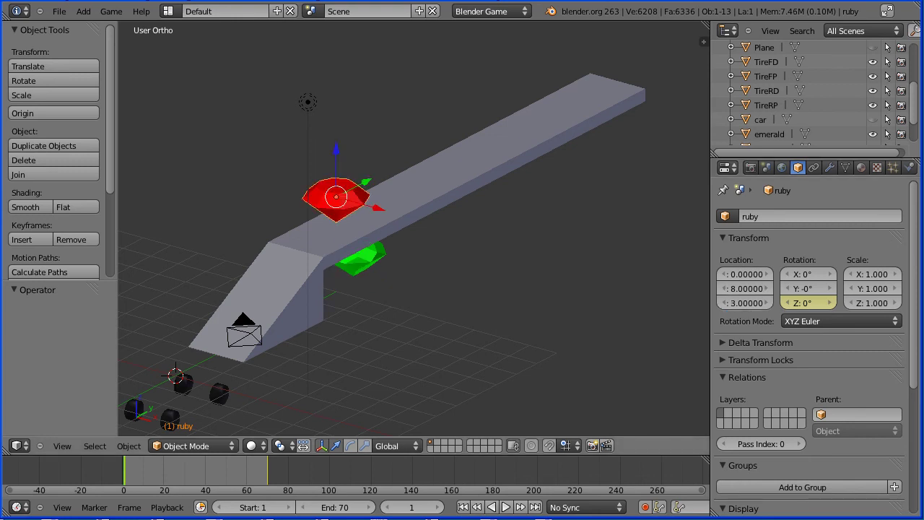
Place the emerald above the far end of the platform at location Y 20 and Z 3.
right_click(373, 262)
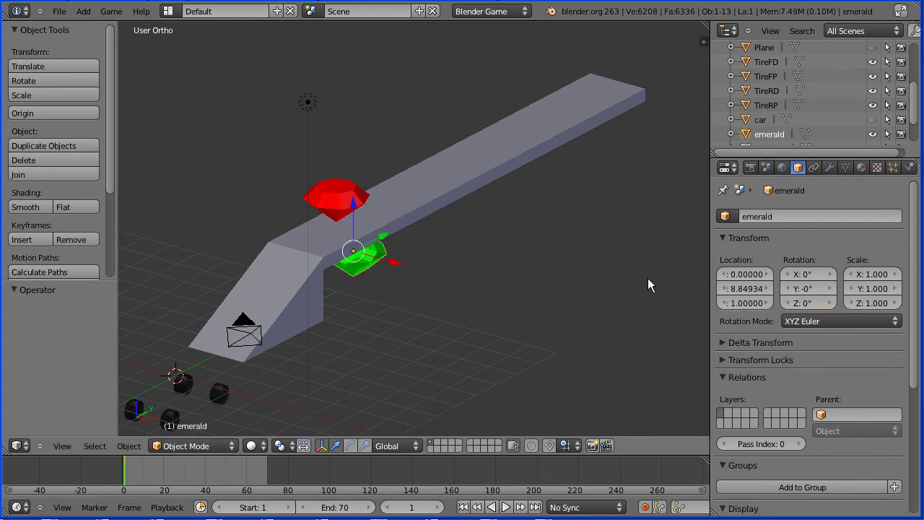
click(742, 288)
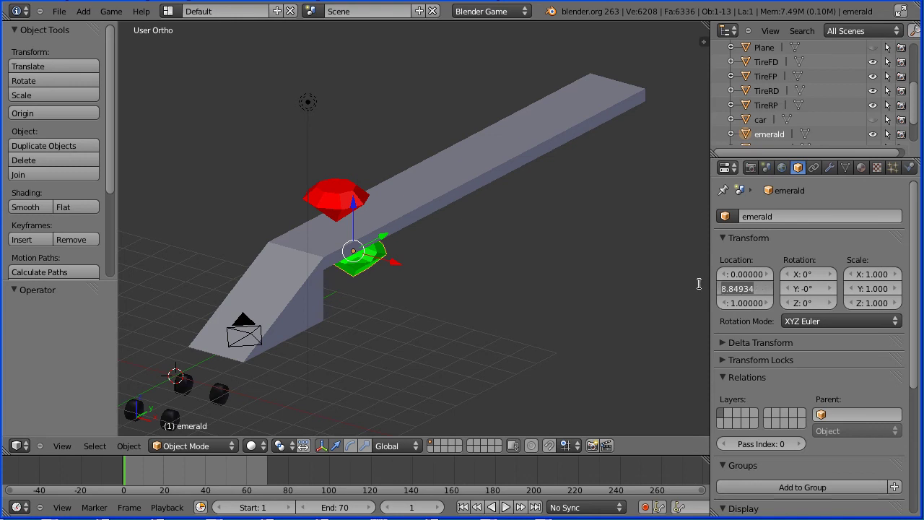
text(20)
key(Tab)
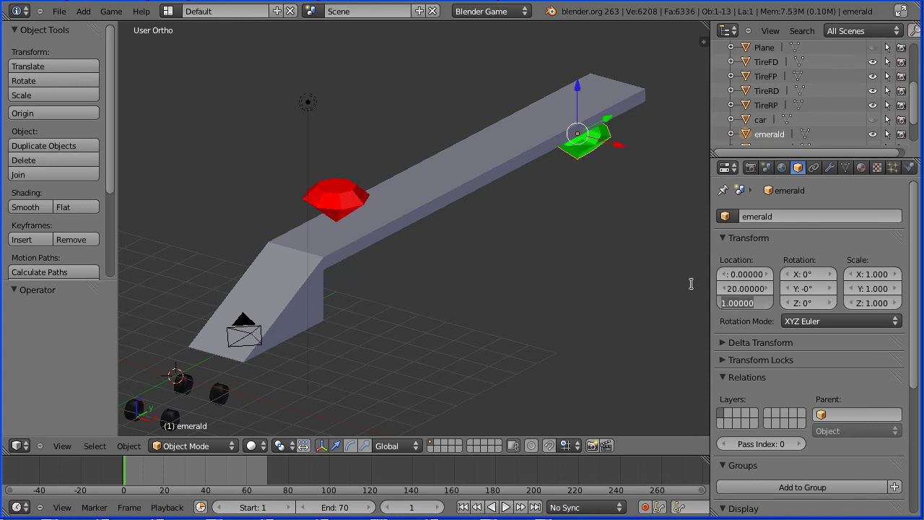
text(3)
key(Return)
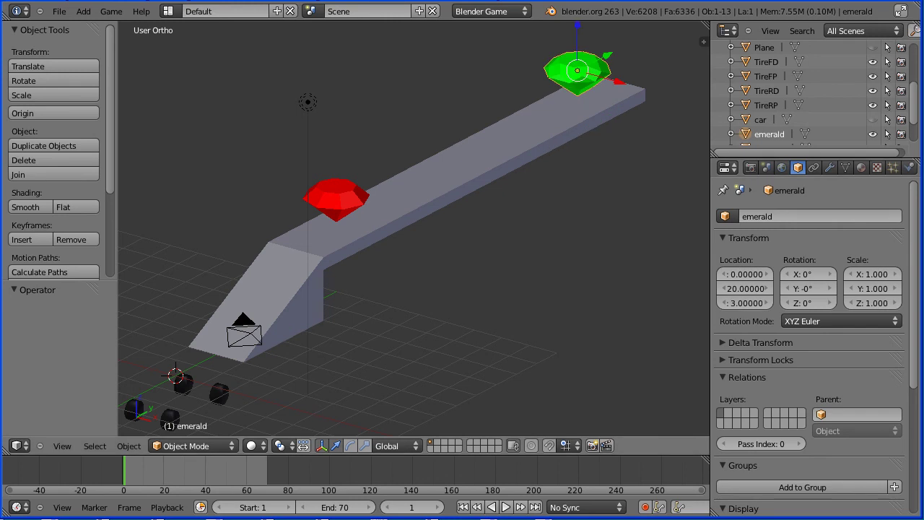
Duplicate the ruby in place and set the copy's Y location to 12.
right_click(330, 206)
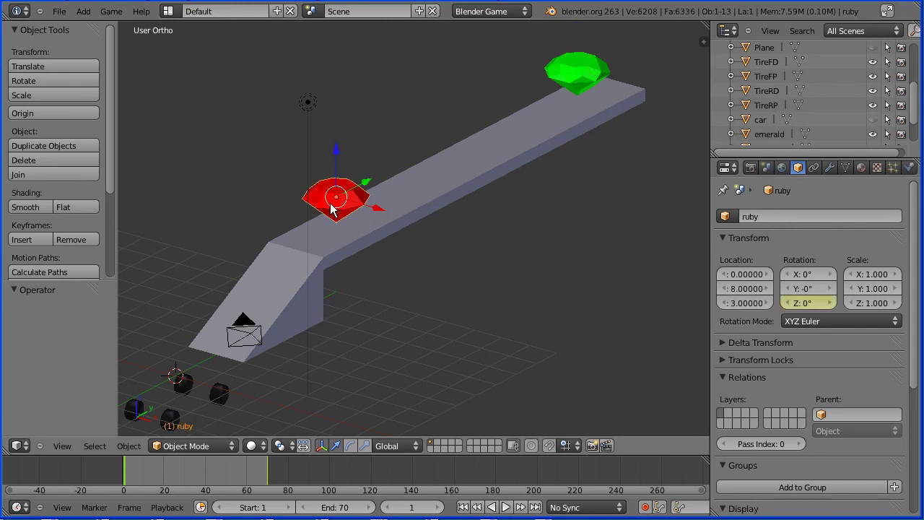
key(shift+d)
right_click(330, 209)
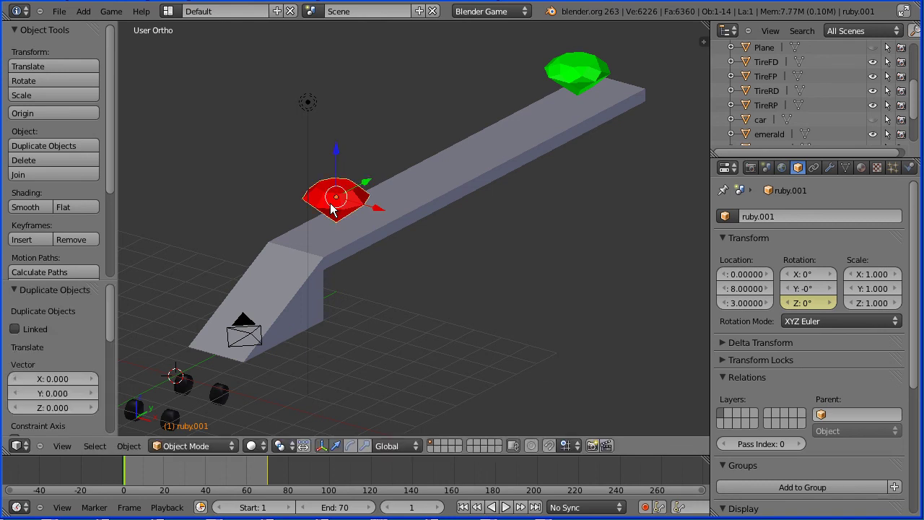
click(747, 289)
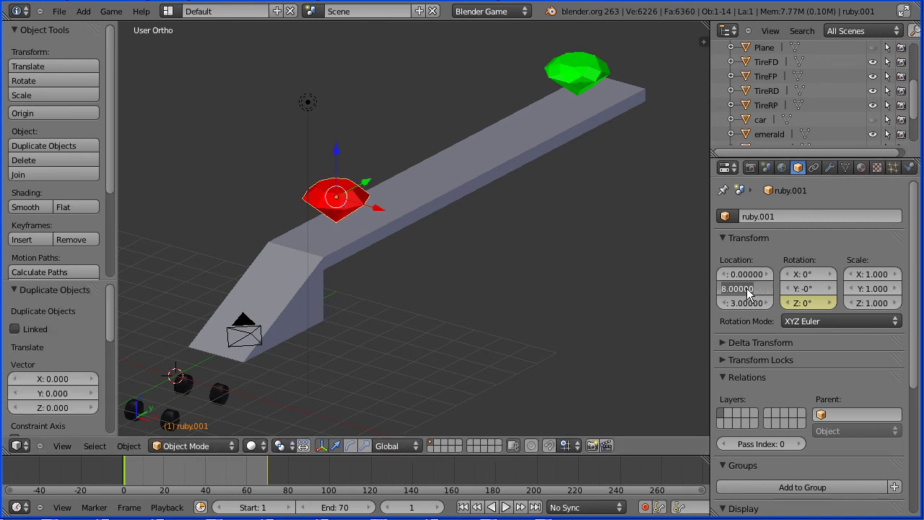
text(1)
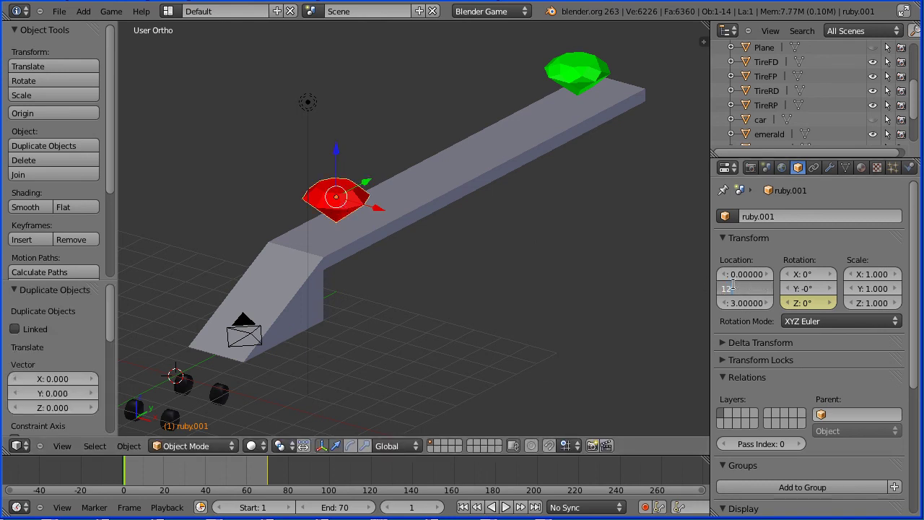
text(2)
key(Return)
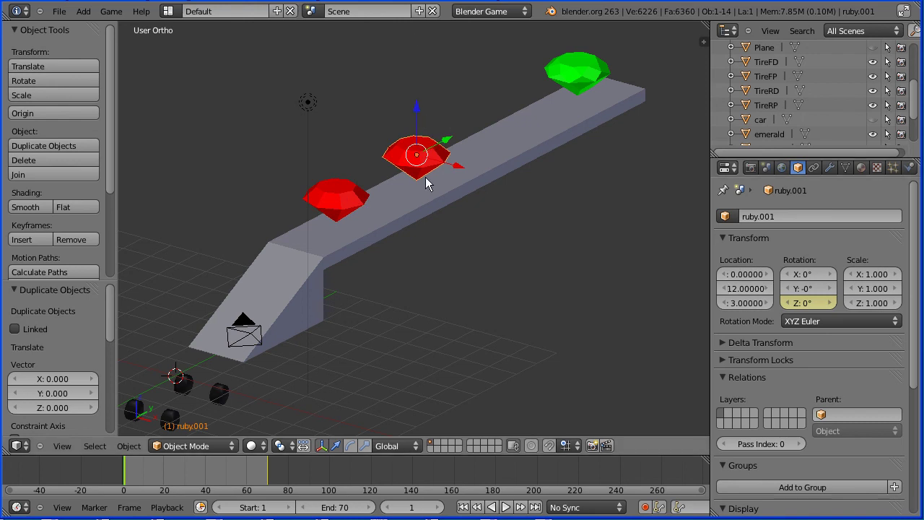
Duplicate the second ruby in place and set the new copy's Y location to 16.
key(shift+d)
key(Escape)
click(748, 289)
text(1)
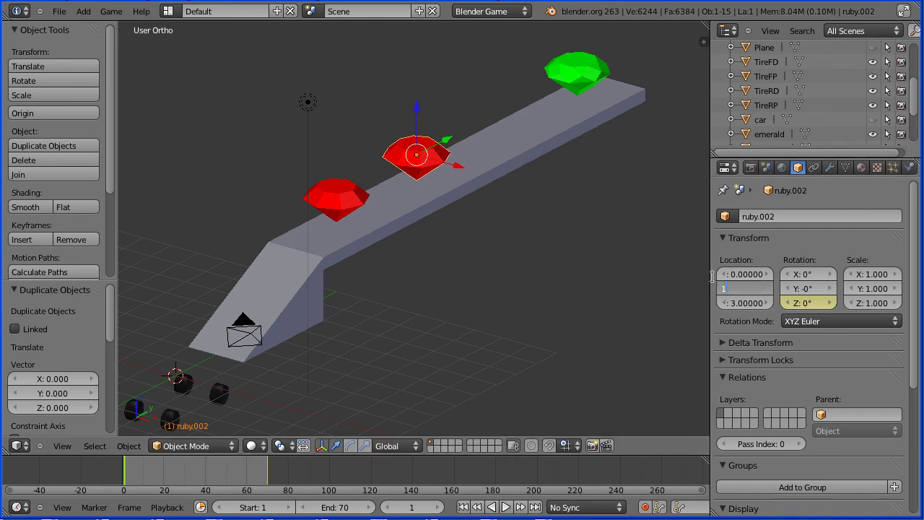
text(6)
key(Return)
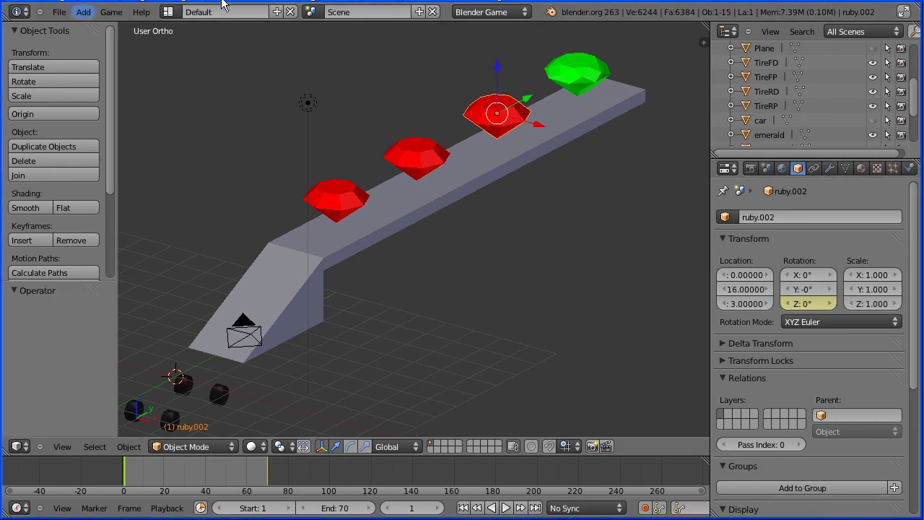
Switch to the Game Logic layout, test-drive the car over the ramp and platform in the embedded player, and exit the game.
click(167, 12)
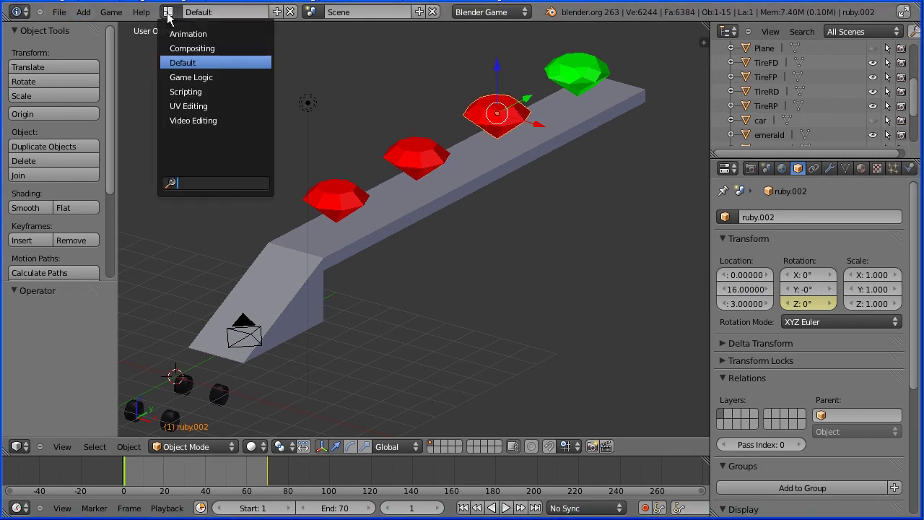
click(219, 79)
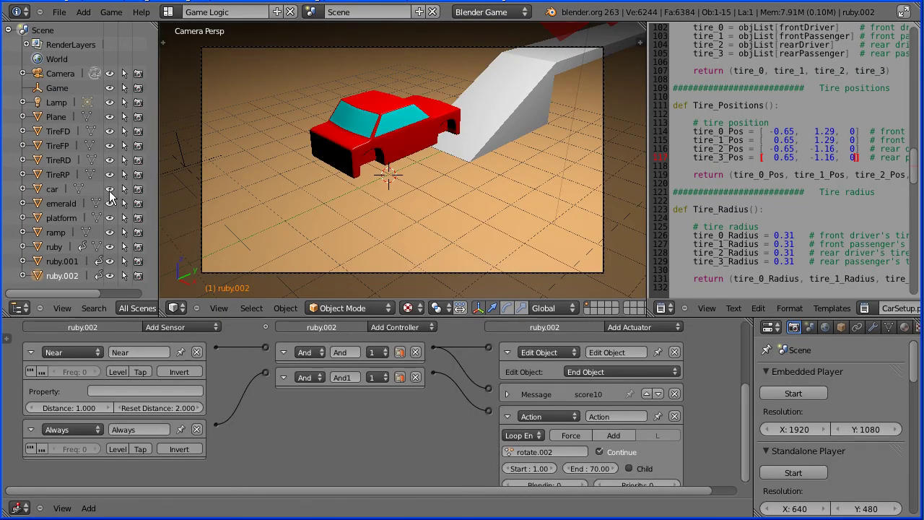
click(786, 392)
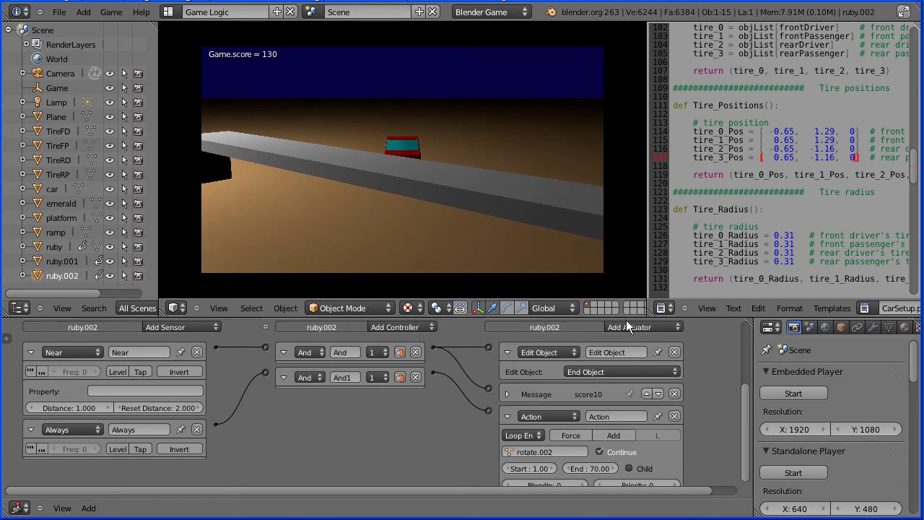
key(Escape)
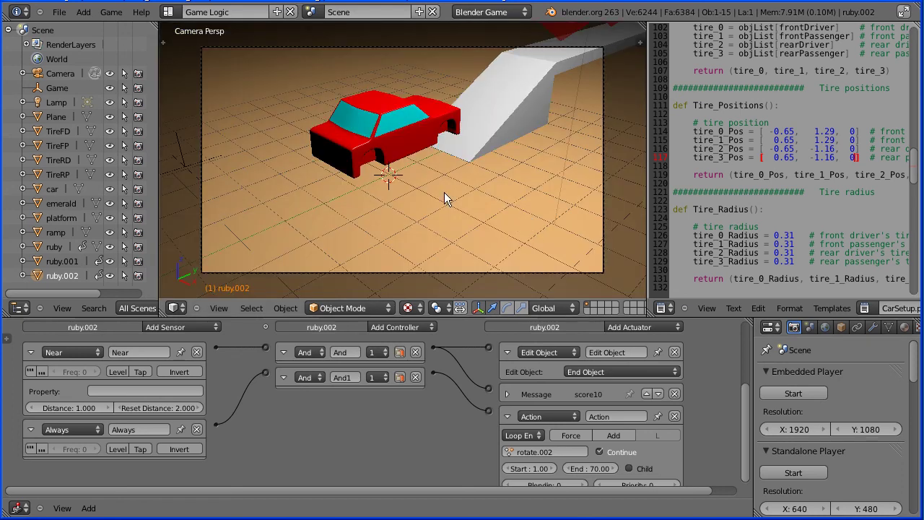